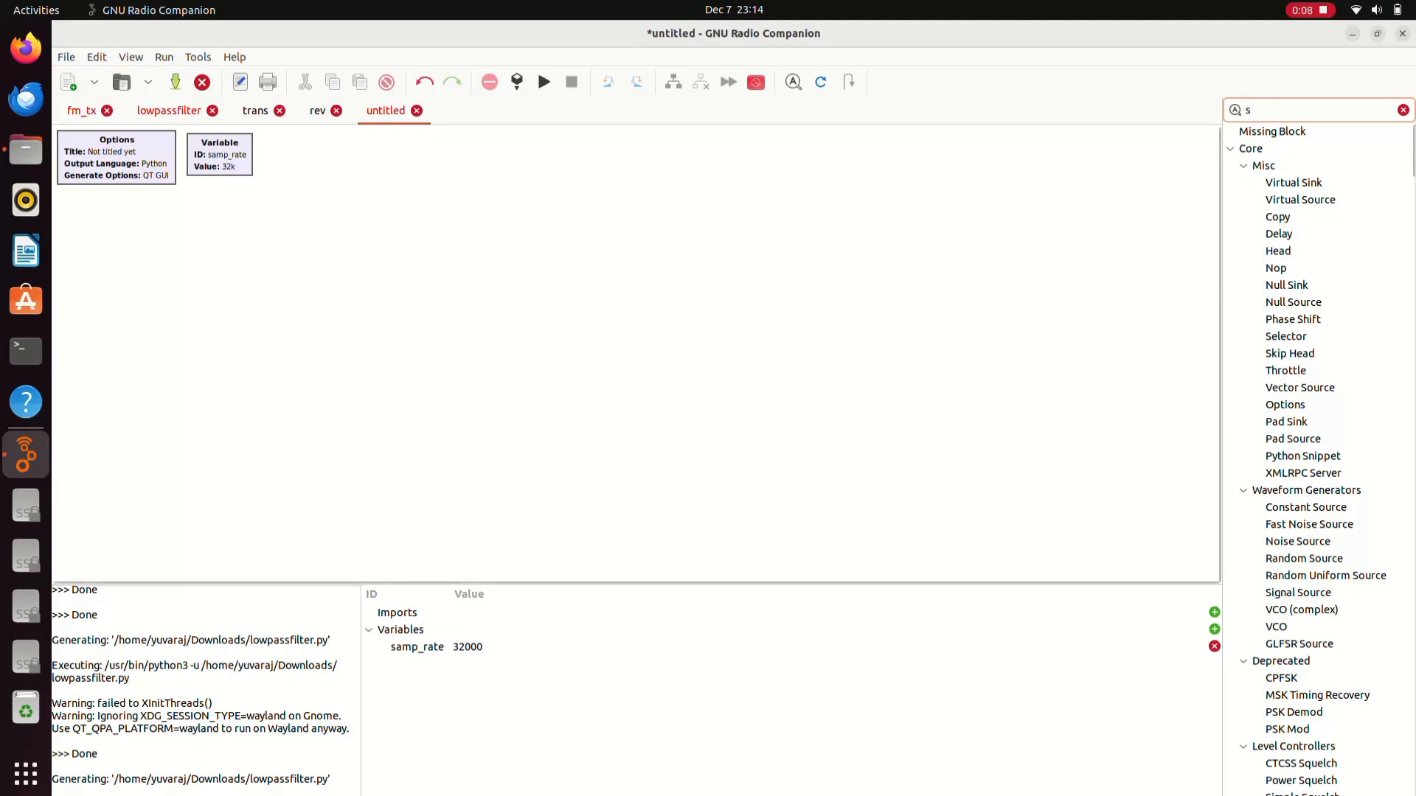
{"action": "scroll", "coordinate": [1319, 457], "scroll_direction": "down", "scroll_amount": 6}
{"action": "scroll", "coordinate": [1319, 457], "scroll_direction": "up", "scroll_amount": 6}
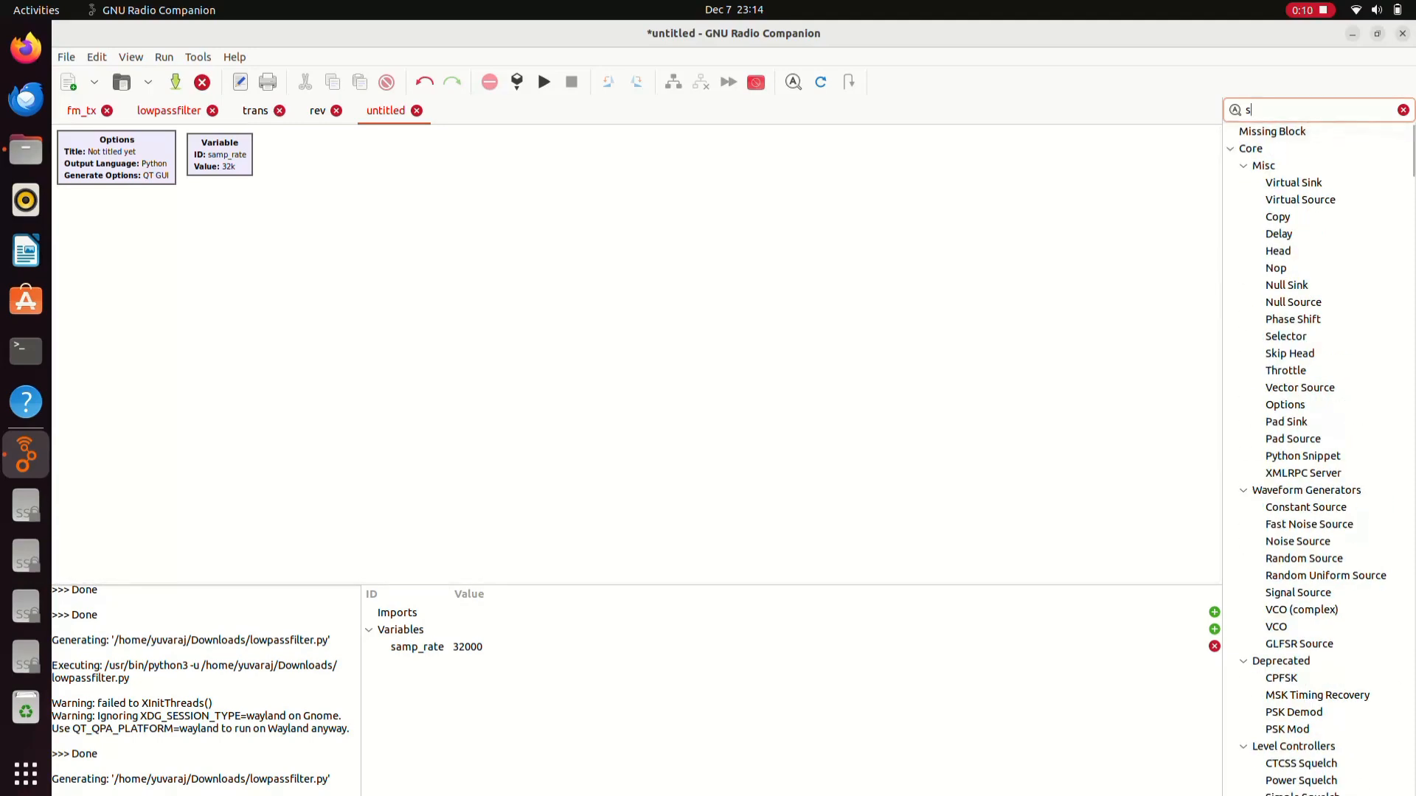
{"action": "type", "text": "ign"}
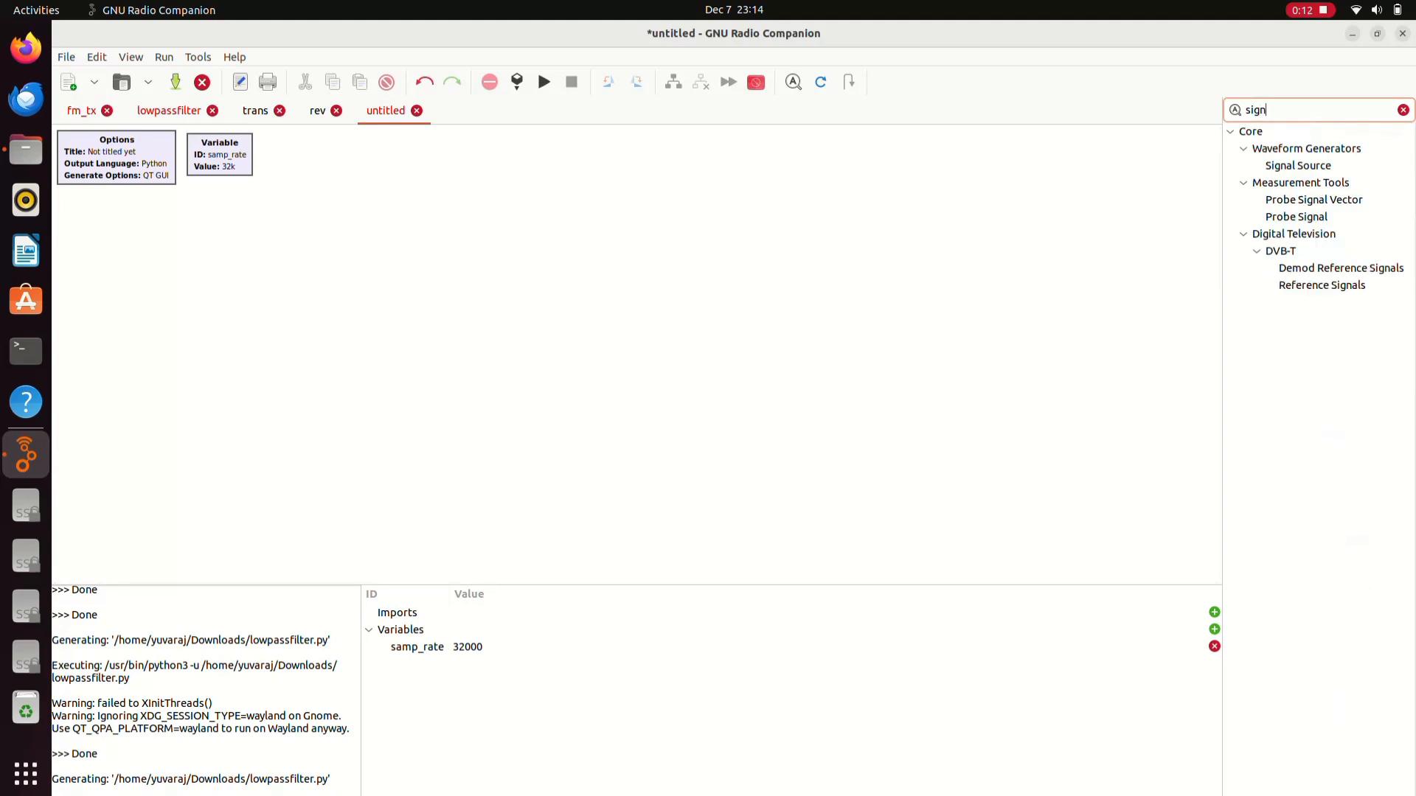
{"action": "left_click_drag", "start_coordinate": [1298, 165], "coordinate": [516, 318]}
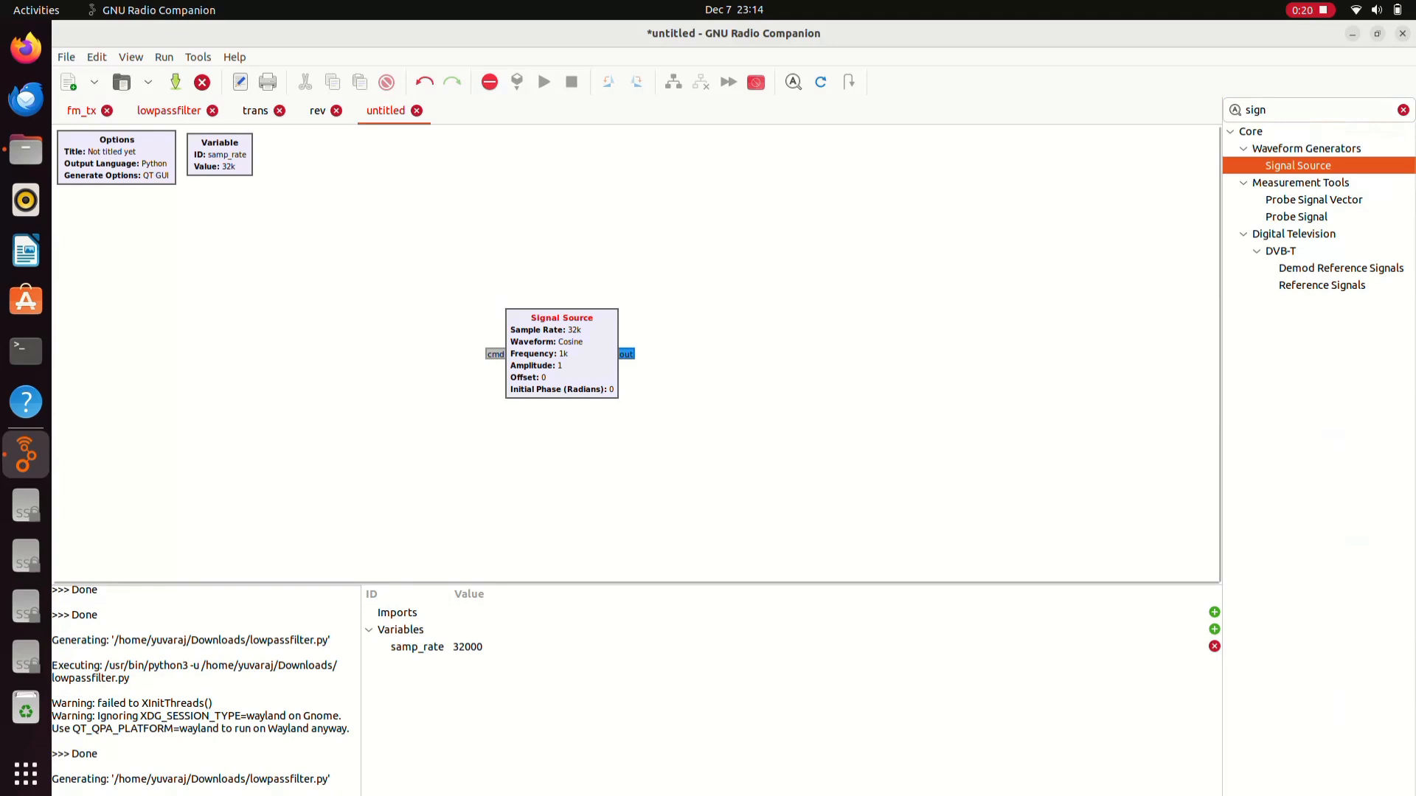
{"action": "scroll", "coordinate": [206, 690], "scroll_direction": "down", "scroll_amount": 1}
{"action": "scroll", "coordinate": [206, 689], "scroll_direction": "up", "scroll_amount": 3}
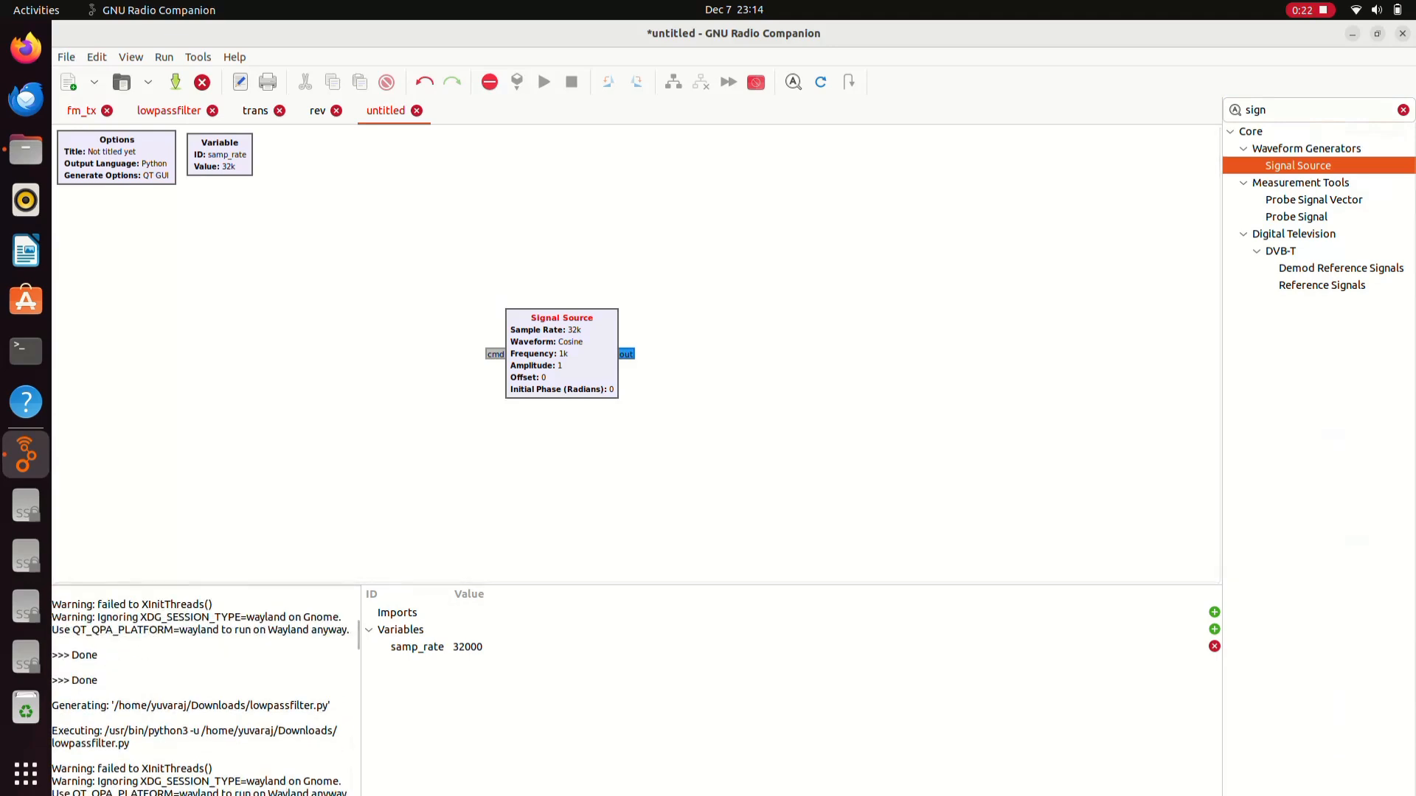
{"action": "scroll", "coordinate": [206, 689], "scroll_direction": "down", "scroll_amount": 9}
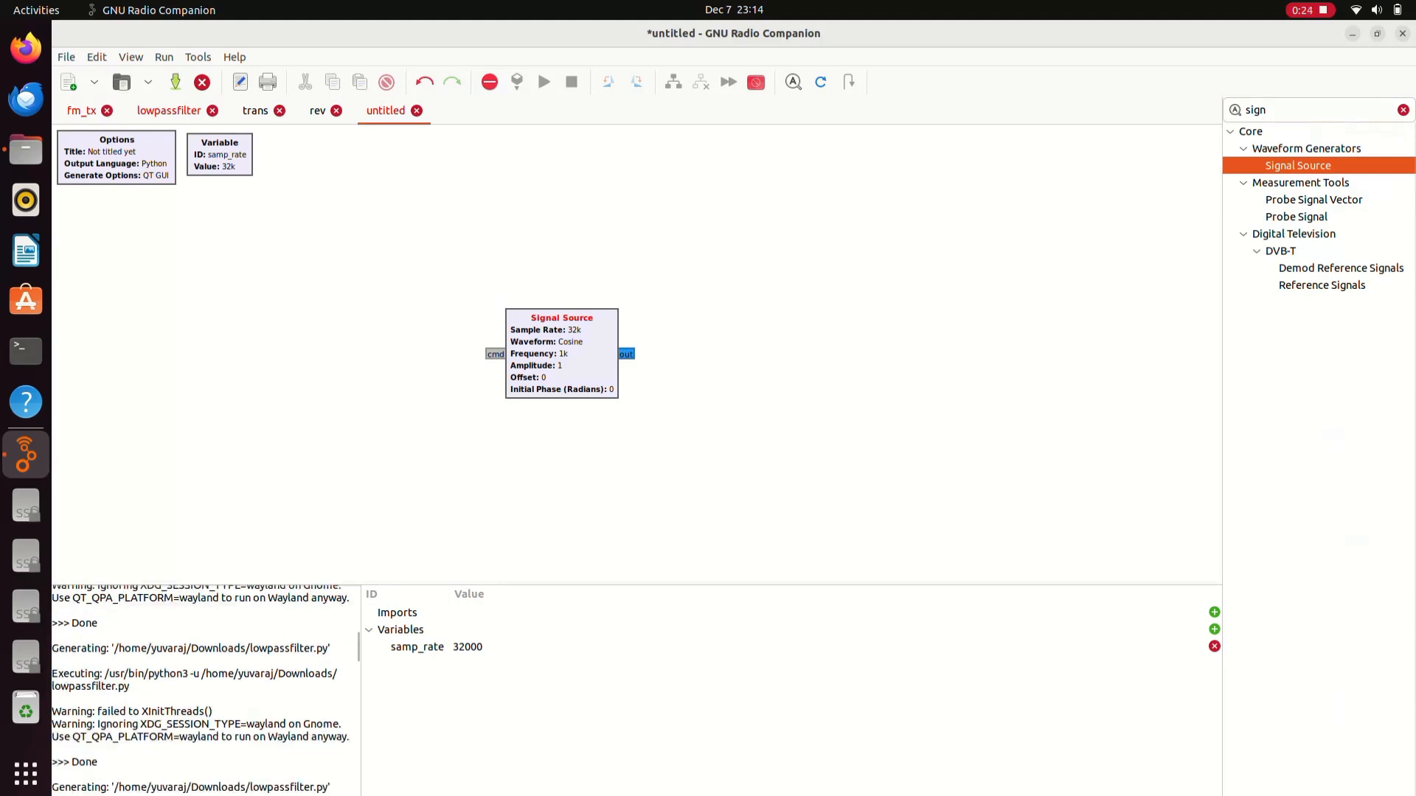
{"action": "left_click", "coordinate": [1403, 110]}
{"action": "scroll", "coordinate": [1313, 413], "scroll_direction": "down", "scroll_amount": 2}
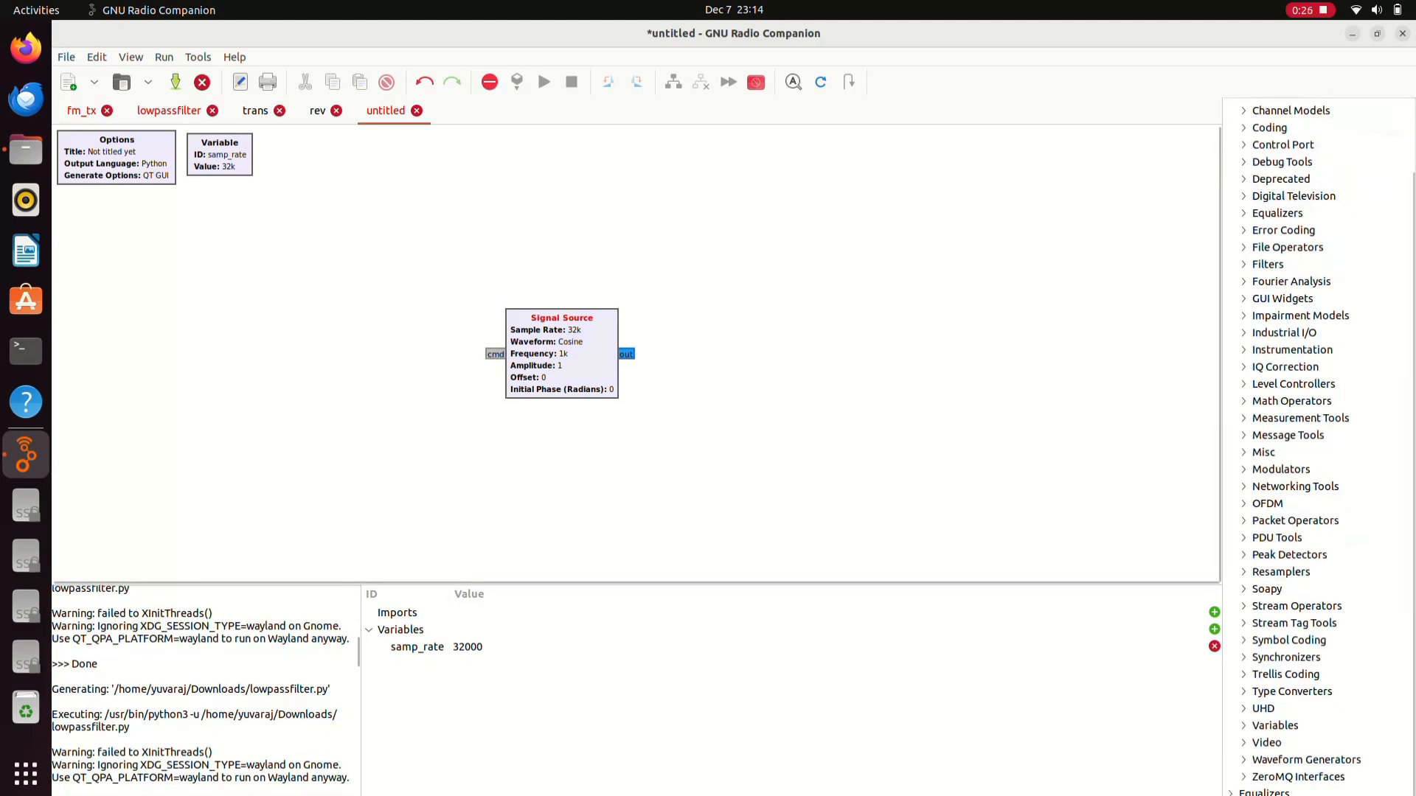
{"action": "left_click", "coordinate": [1244, 435]}
{"action": "scroll", "coordinate": [1320, 443], "scroll_direction": "down", "scroll_amount": 2}
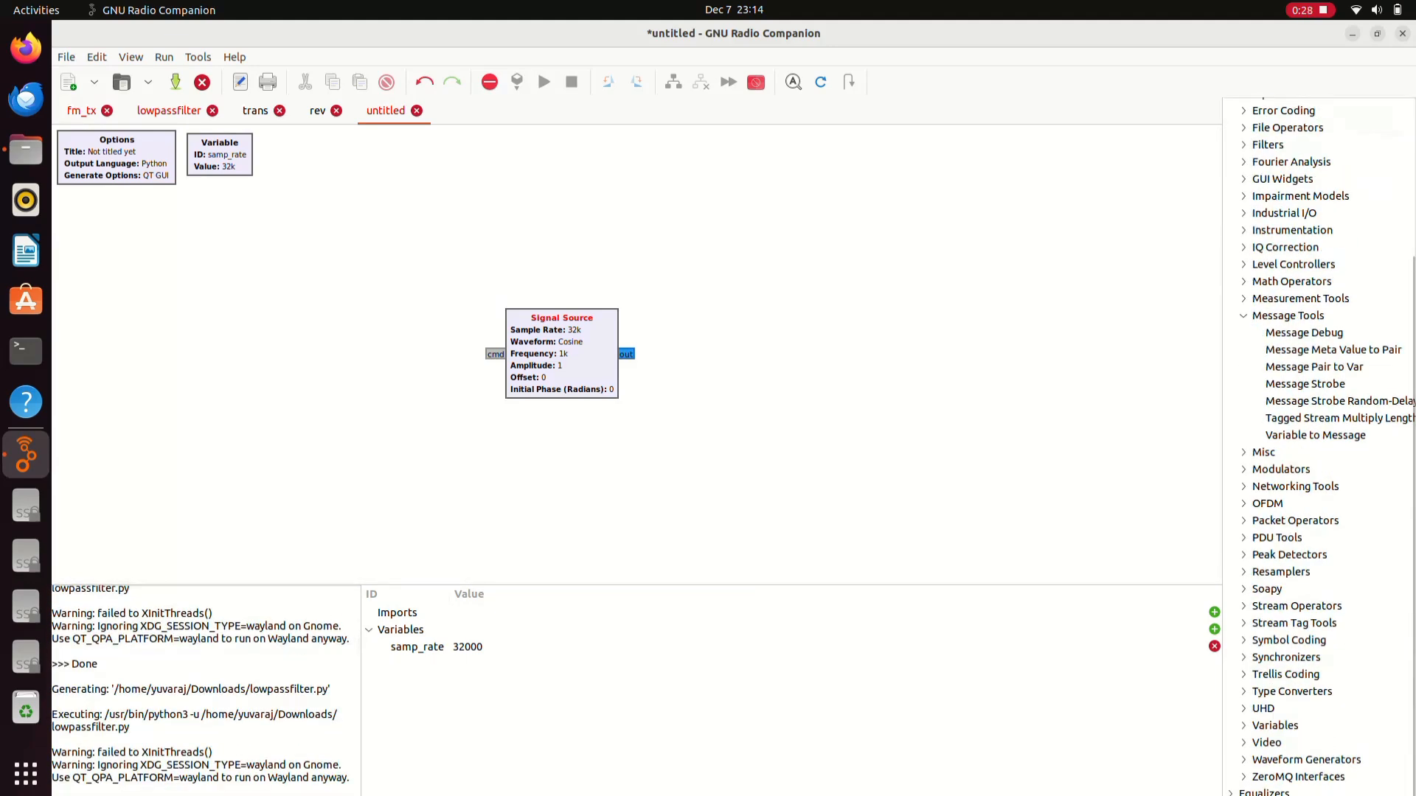
{"action": "left_click", "coordinate": [1264, 452]}
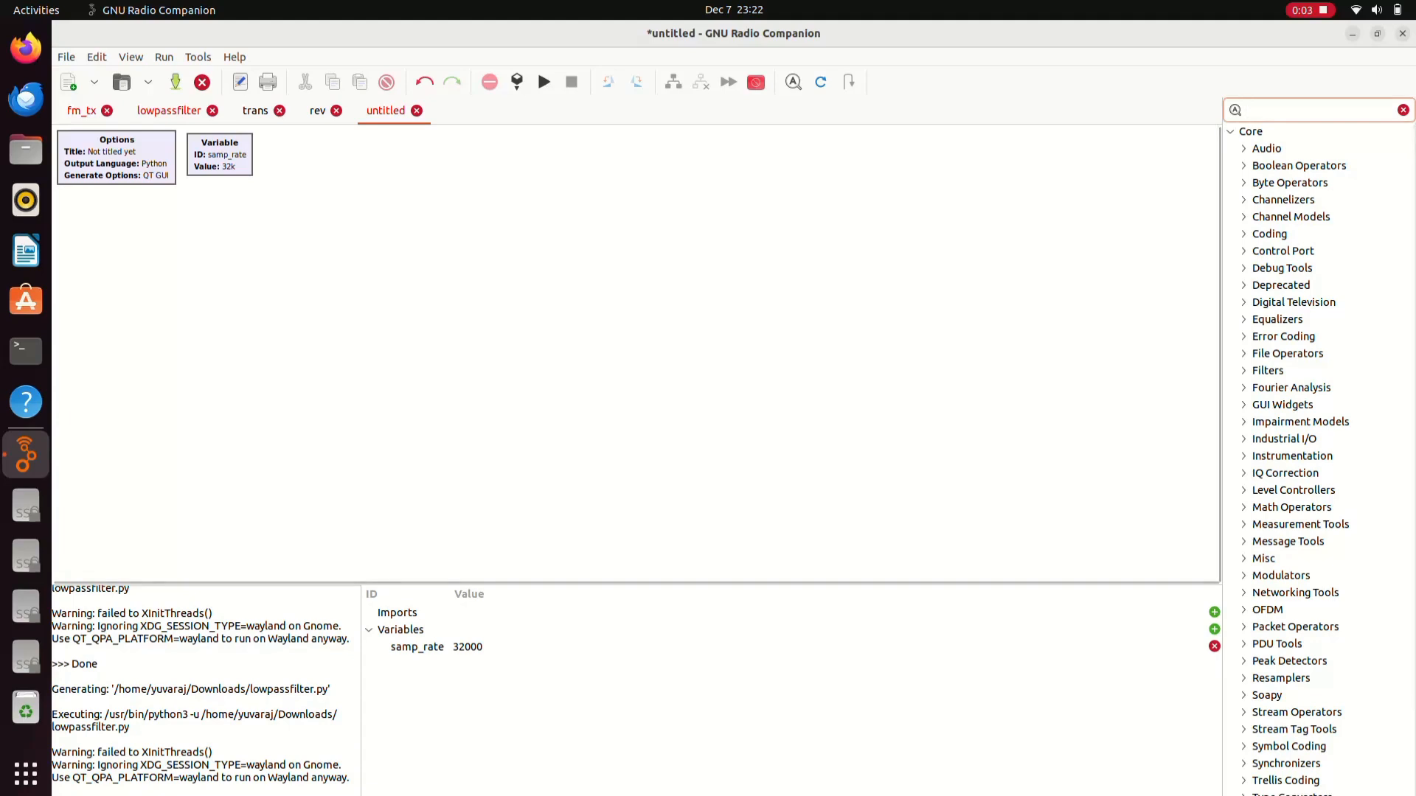
- Add Signal Source, Throttle and QT GUI Frequency Sink blocks to the canvas via 'sig', 'thr', 'fre' searches
{"action": "type", "text": "sig"}
{"action": "type", "text": "sig"}
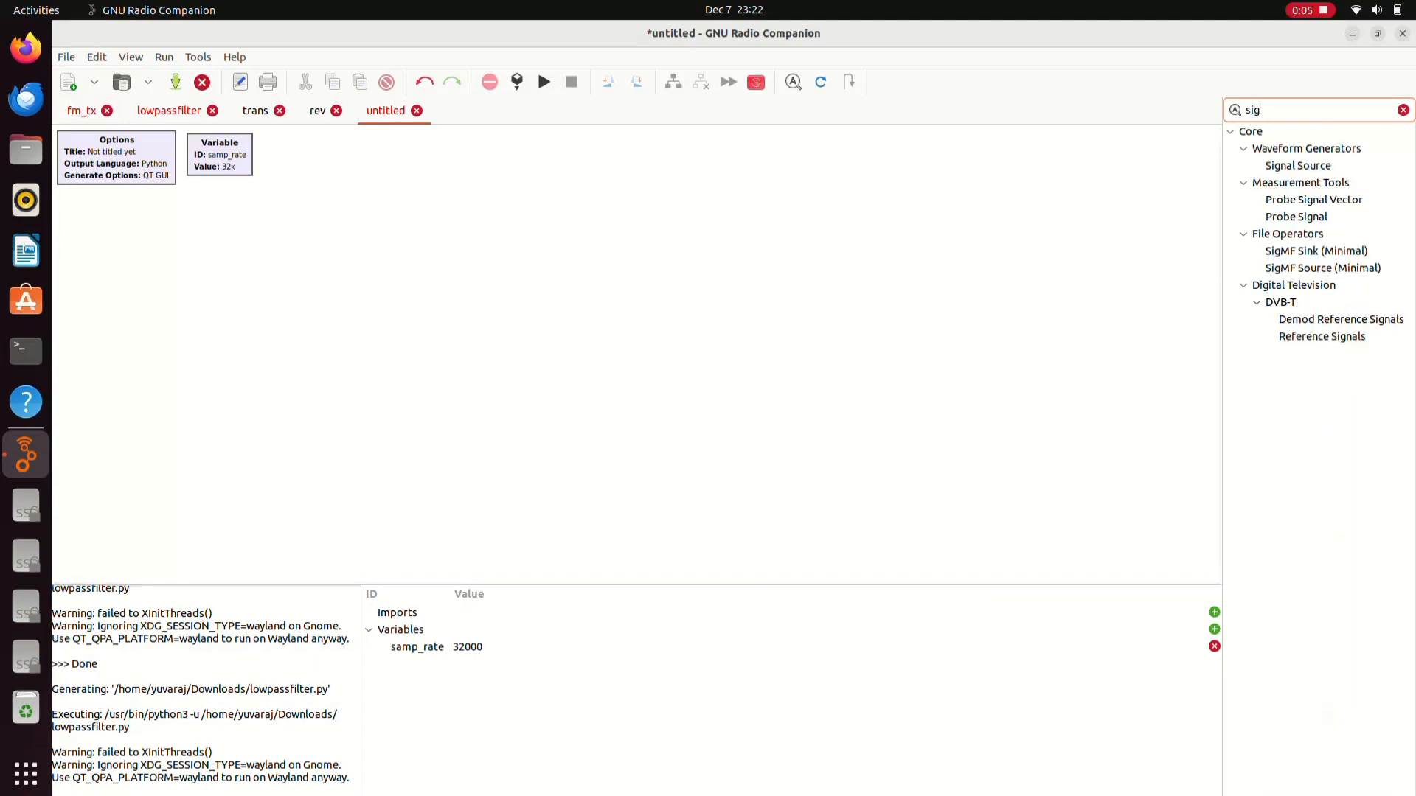
{"action": "left_click_drag", "start_coordinate": [1298, 165], "coordinate": [568, 277]}
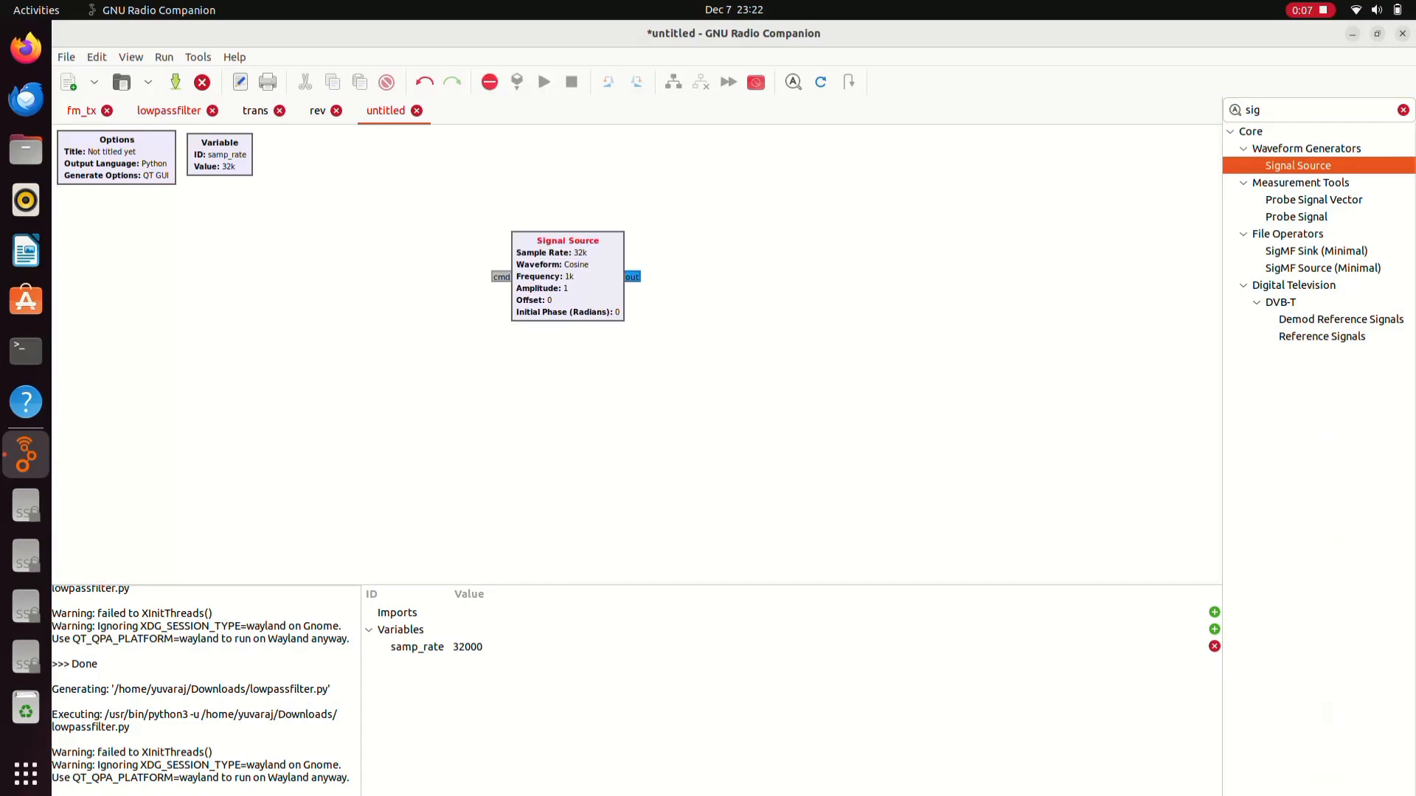
{"action": "key", "text": "BackSpace"}
{"action": "key", "text": "BackSpace"}
{"action": "key", "text": "BackSpace"}
{"action": "type", "text": "thr"}
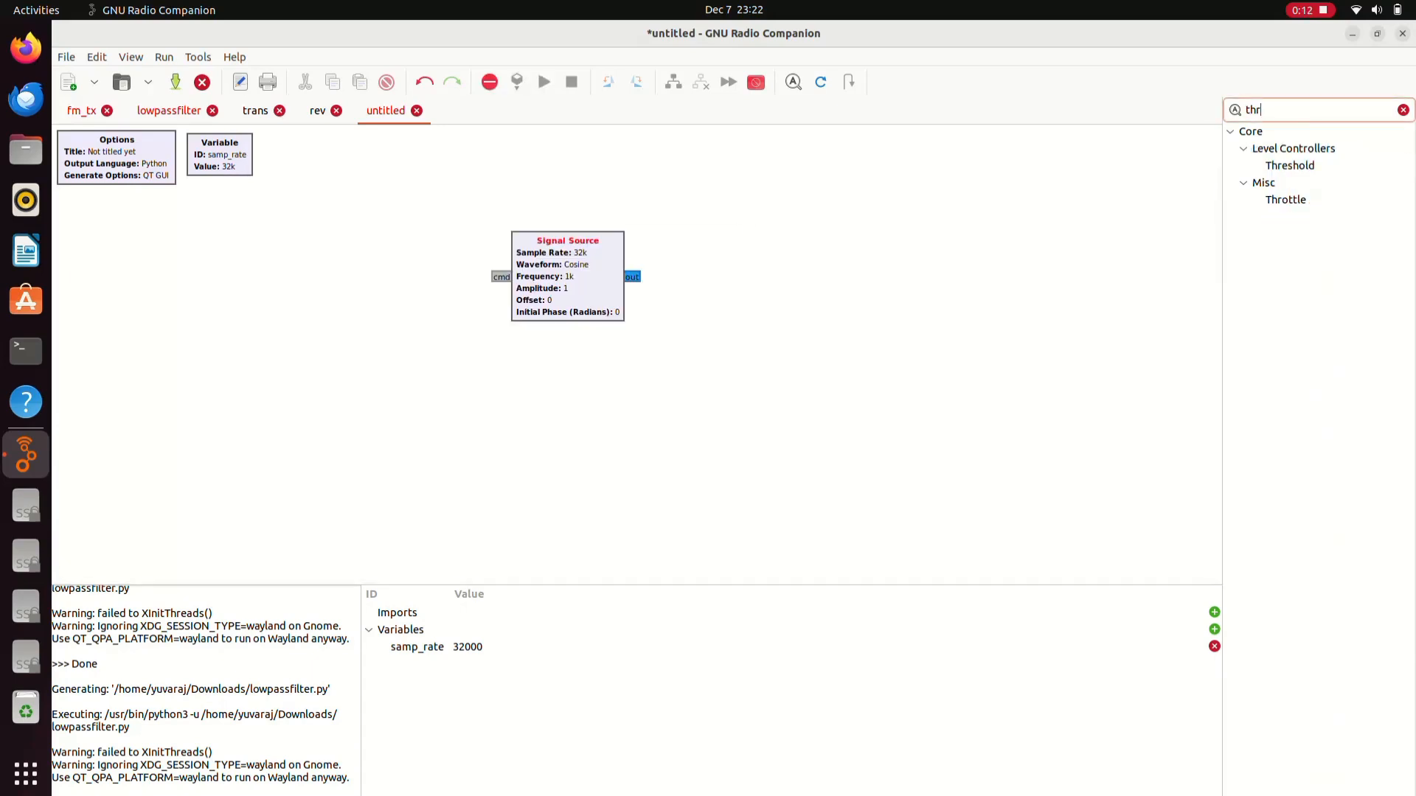
{"action": "left_click_drag", "start_coordinate": [1286, 199], "coordinate": [878, 312]}
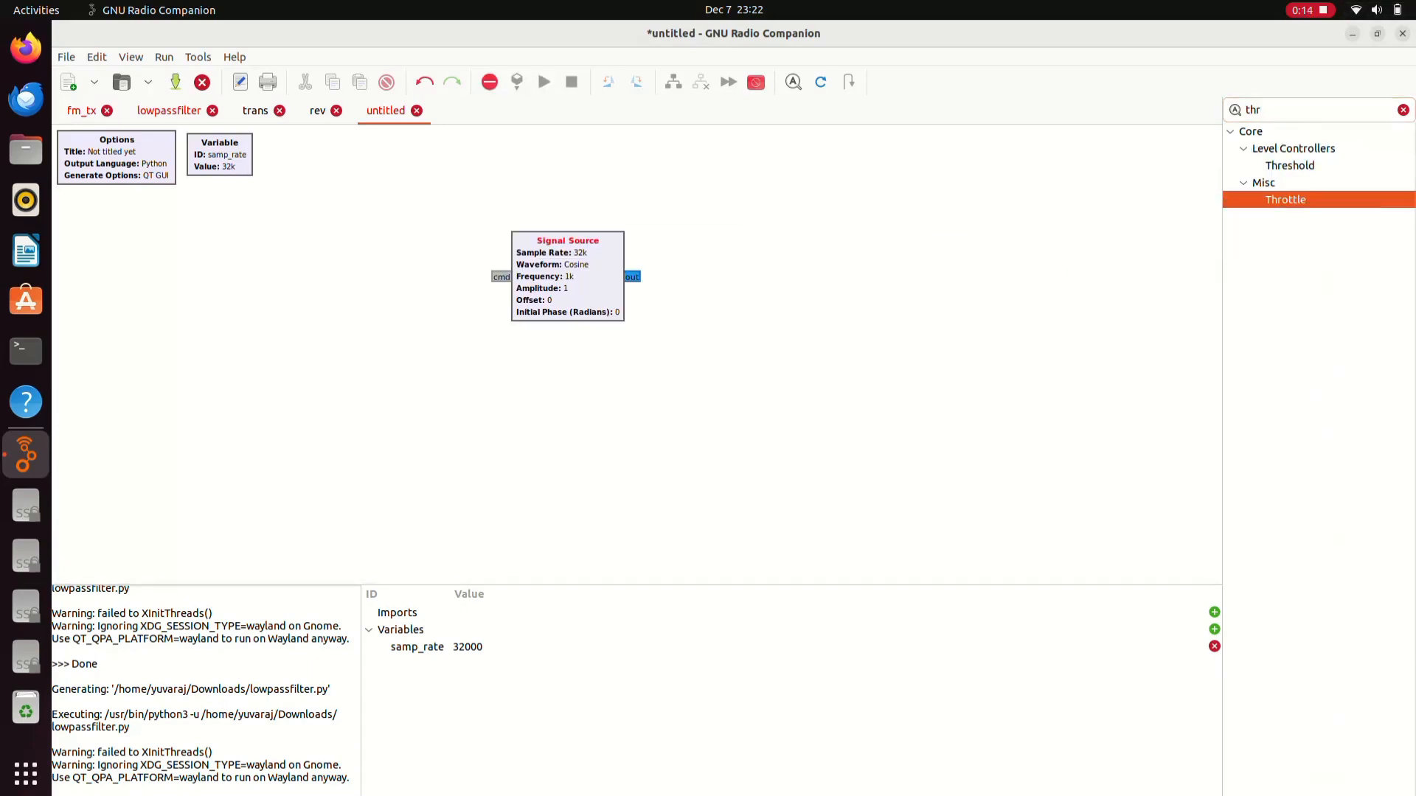
{"action": "key", "text": "BackSpace"}
{"action": "key", "text": "BackSpace"}
{"action": "key", "text": "BackSpace"}
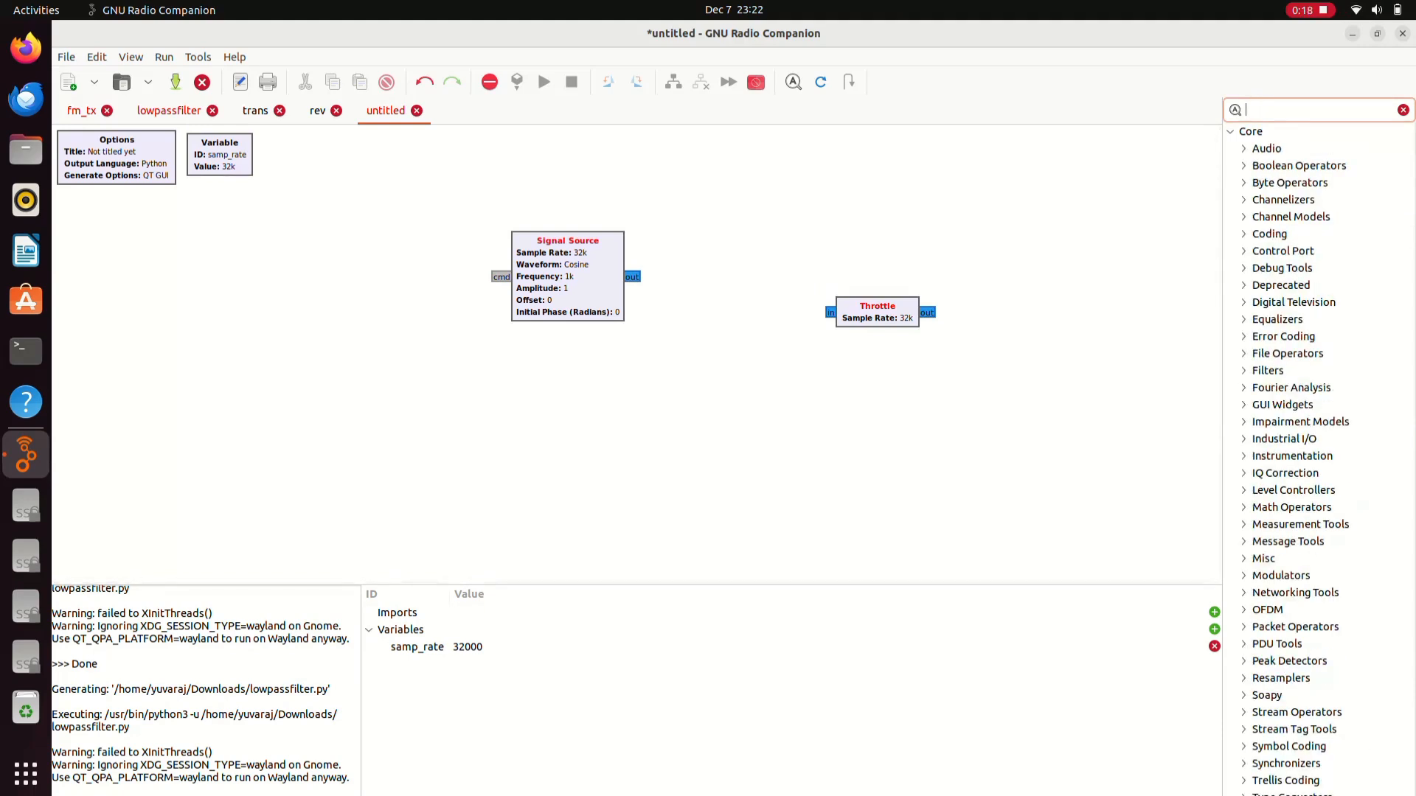
{"action": "type", "text": "fre"}
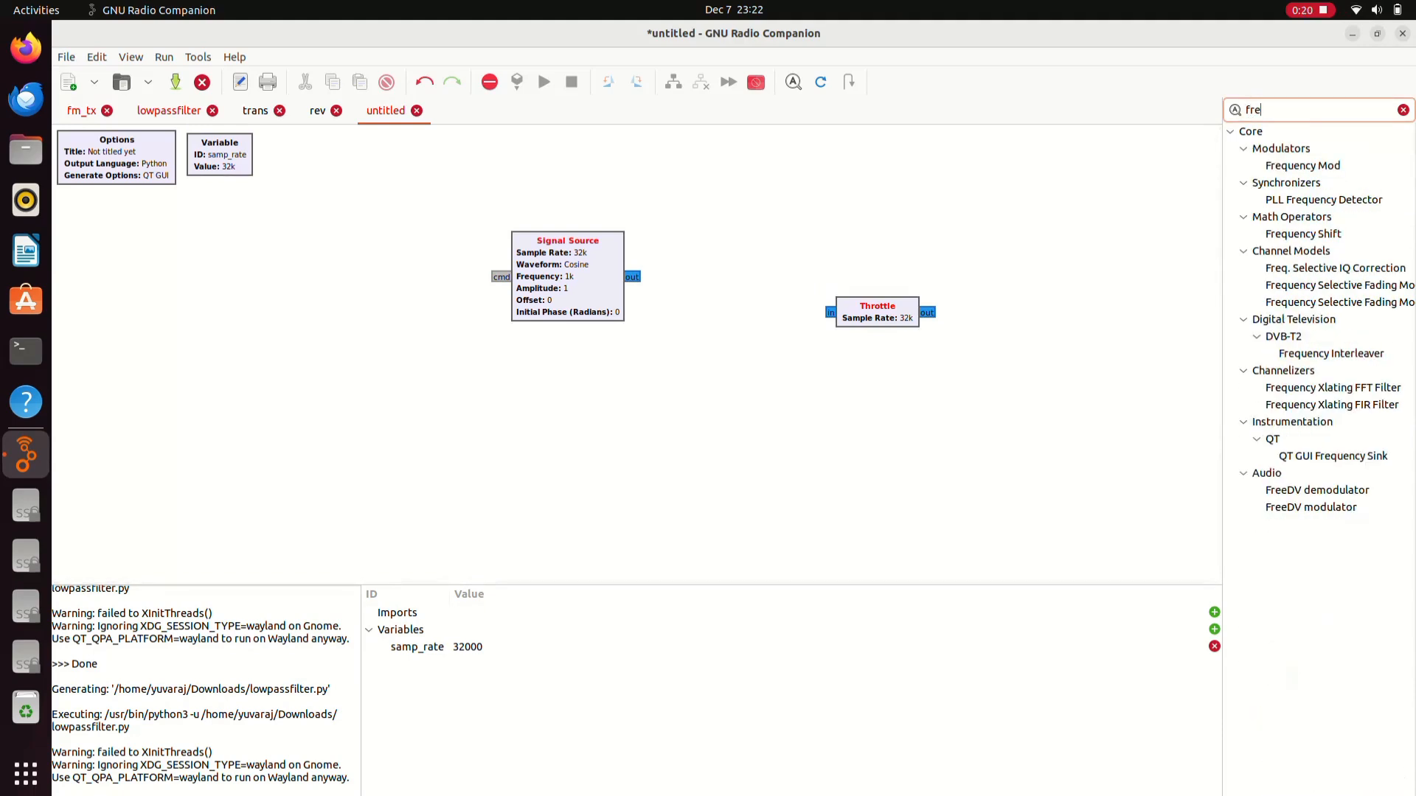
{"action": "left_click_drag", "start_coordinate": [1334, 455], "coordinate": [933, 421]}
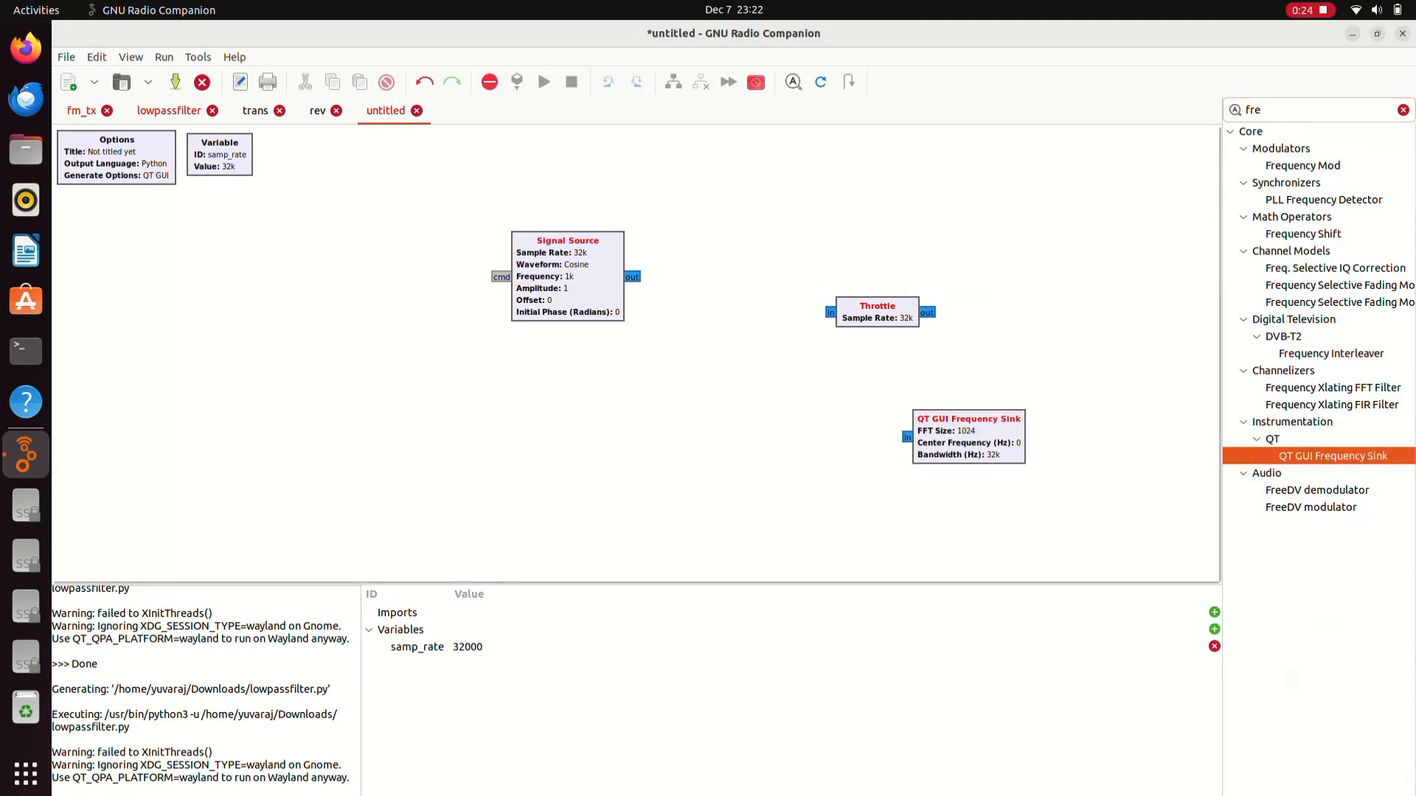
{"action": "key", "text": "Escape"}
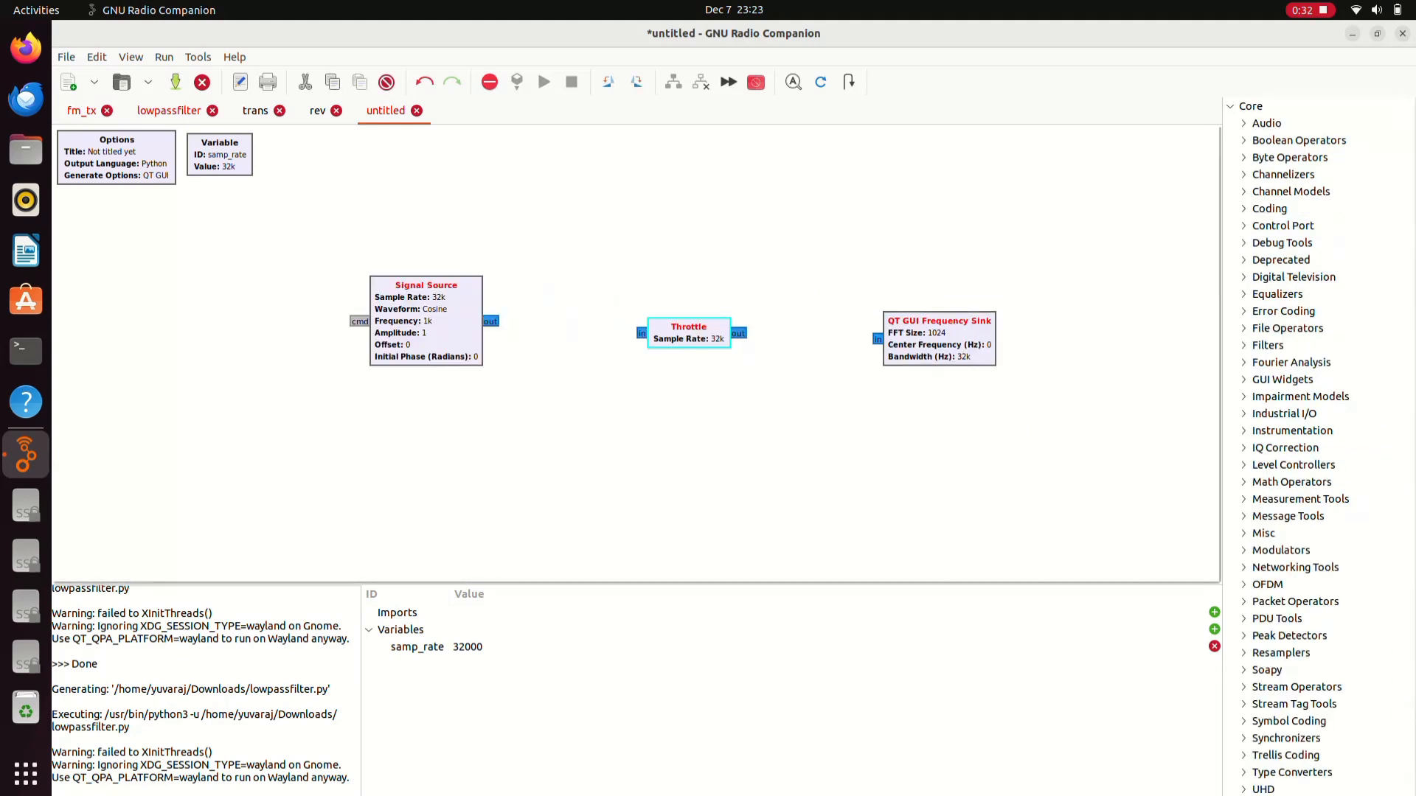
- Connect Signal Source to Throttle and set the cosine to frequency 10k, amplitude 10, offset 10
{"action": "left_click_drag", "start_coordinate": [492, 321], "coordinate": [515, 321]}
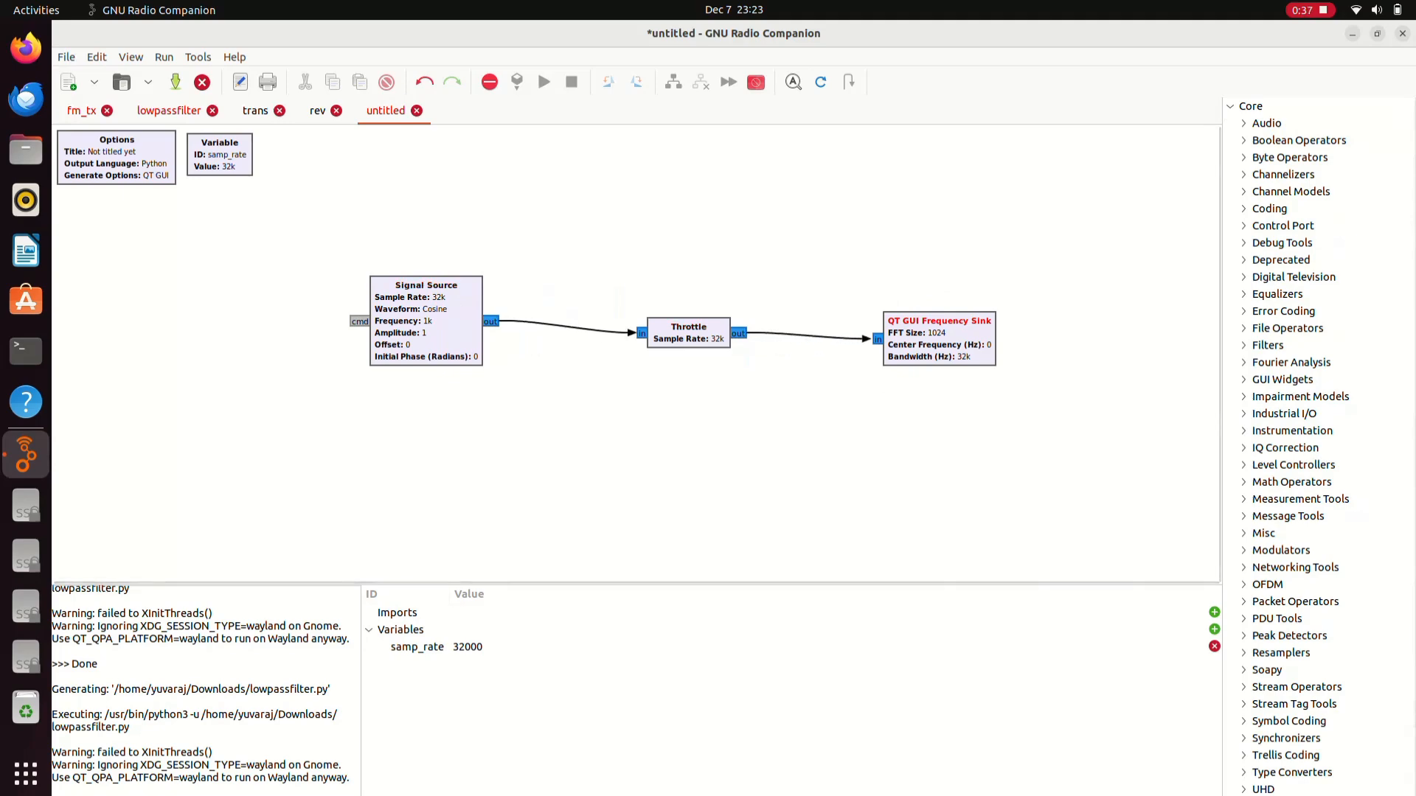
{"action": "left_click", "coordinate": [465, 321]}
{"action": "right_click", "coordinate": [465, 320]}
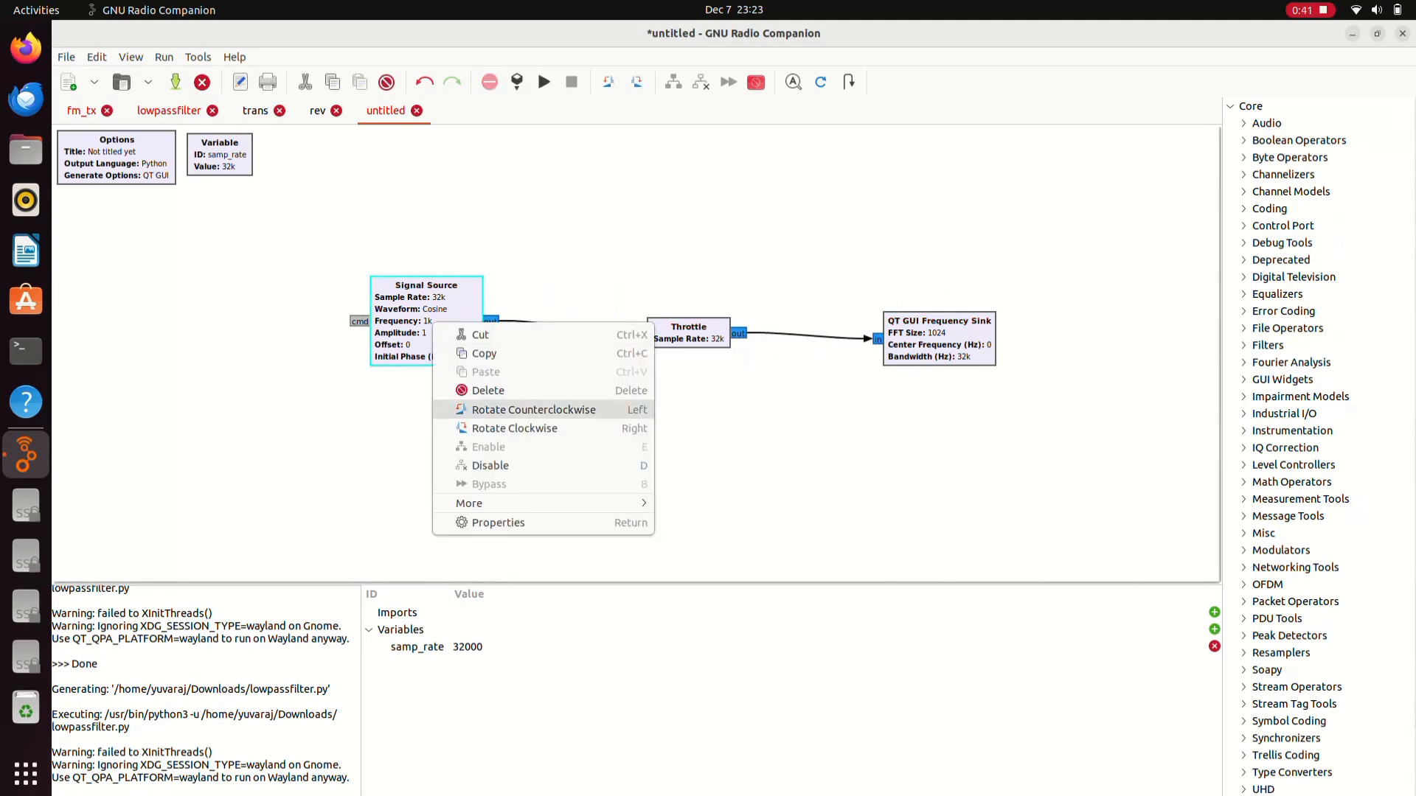
{"action": "left_click", "coordinate": [553, 518]}
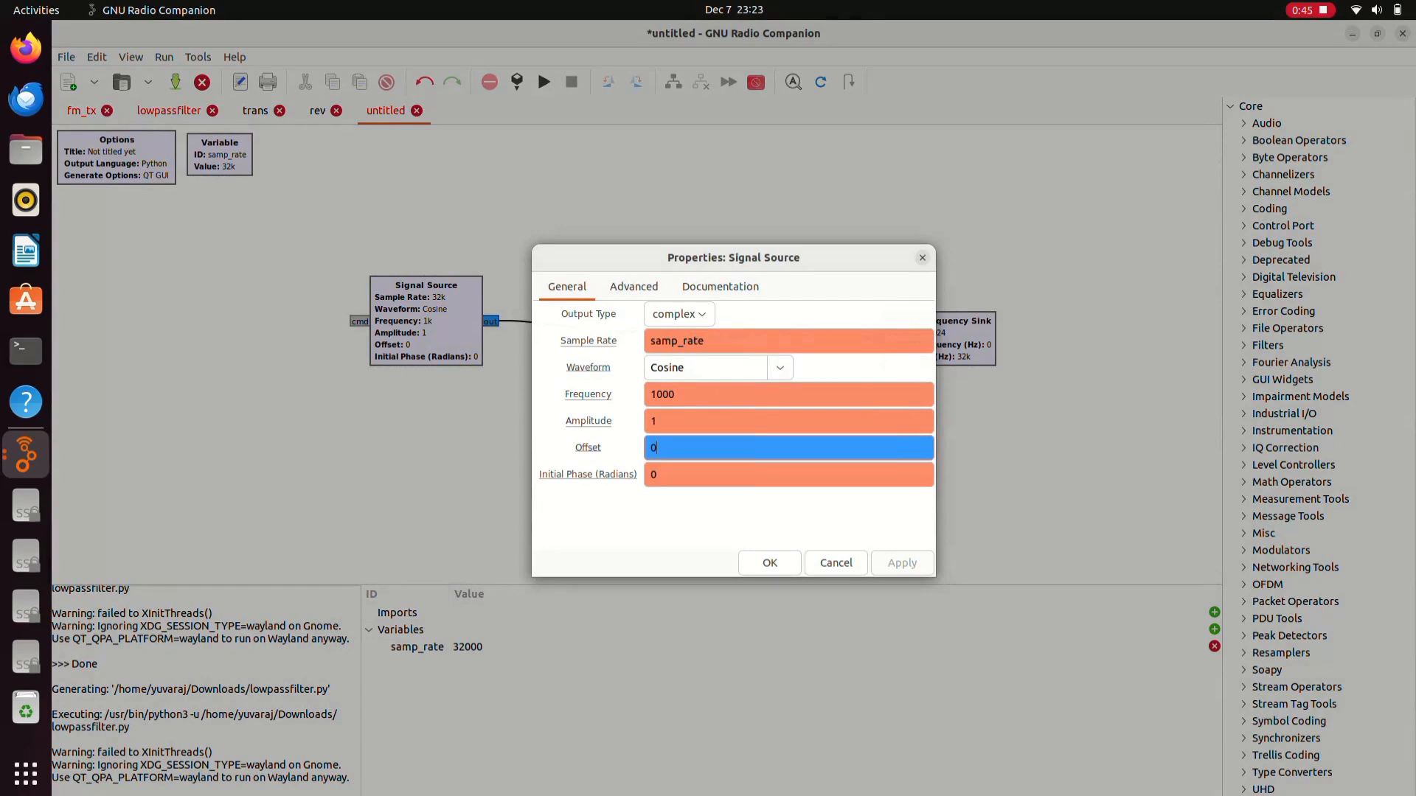
{"action": "type", "text": "10"}
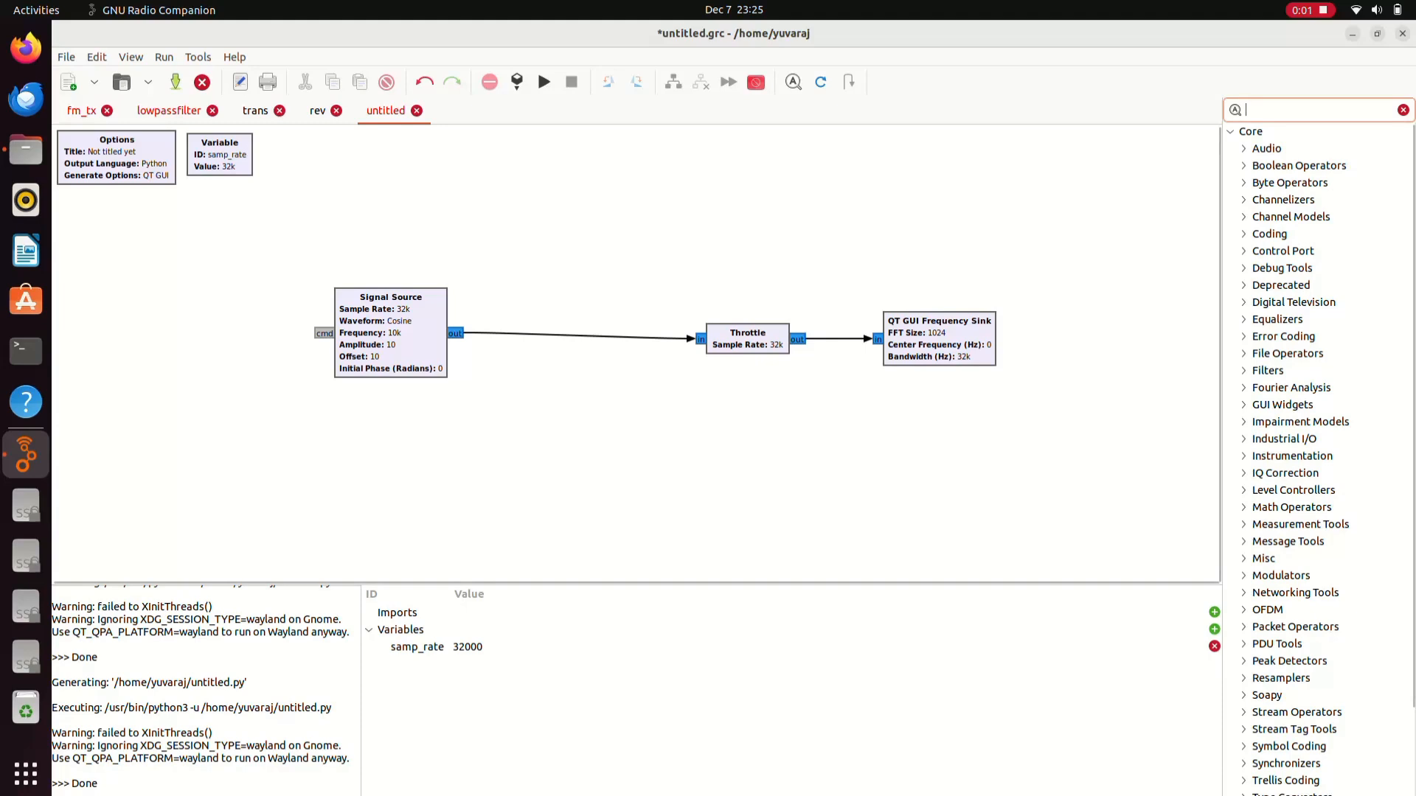
- Add a Noise Source below the Signal Source and an Add block left of the Throttle
{"action": "type", "text": "noise"}
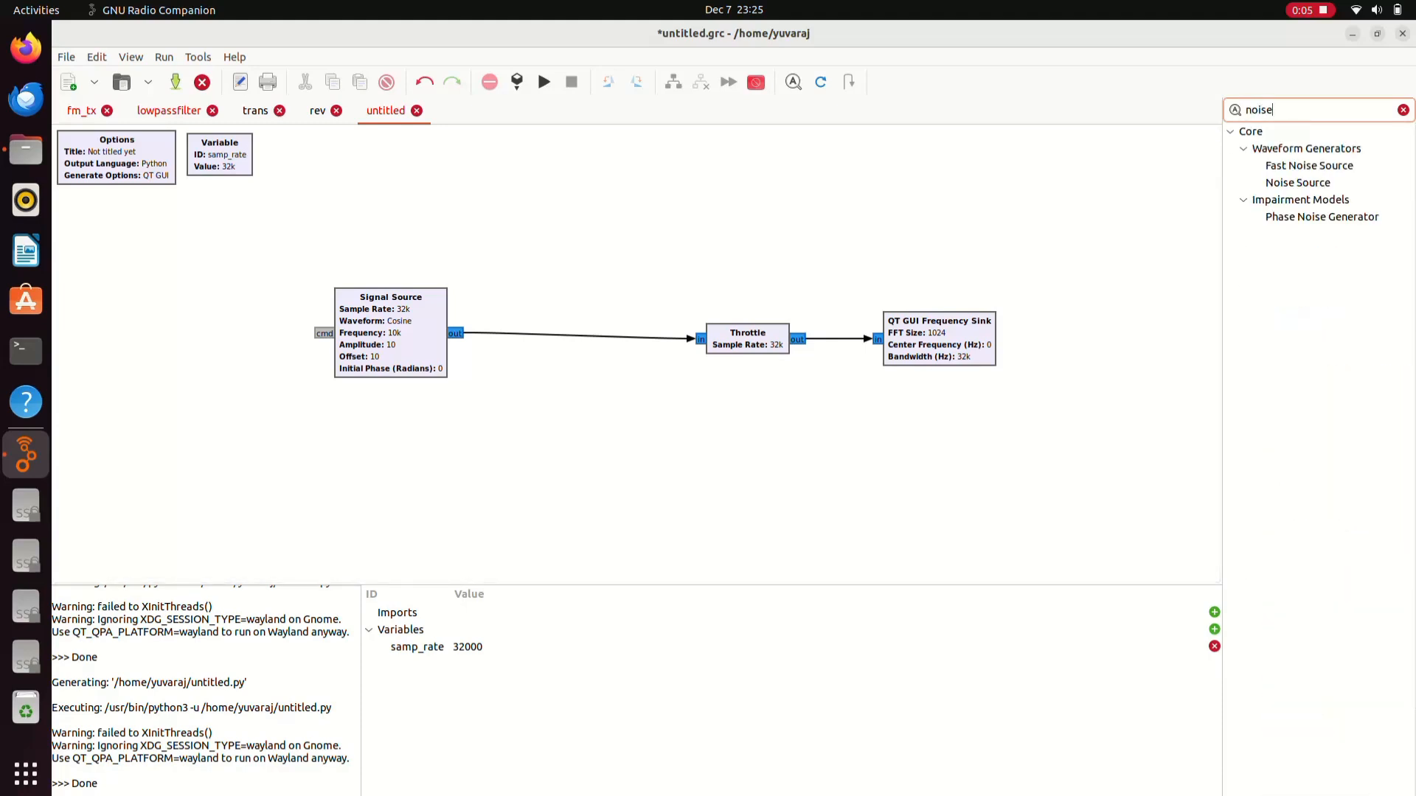
{"action": "left_click_drag", "start_coordinate": [1298, 183], "coordinate": [370, 465]}
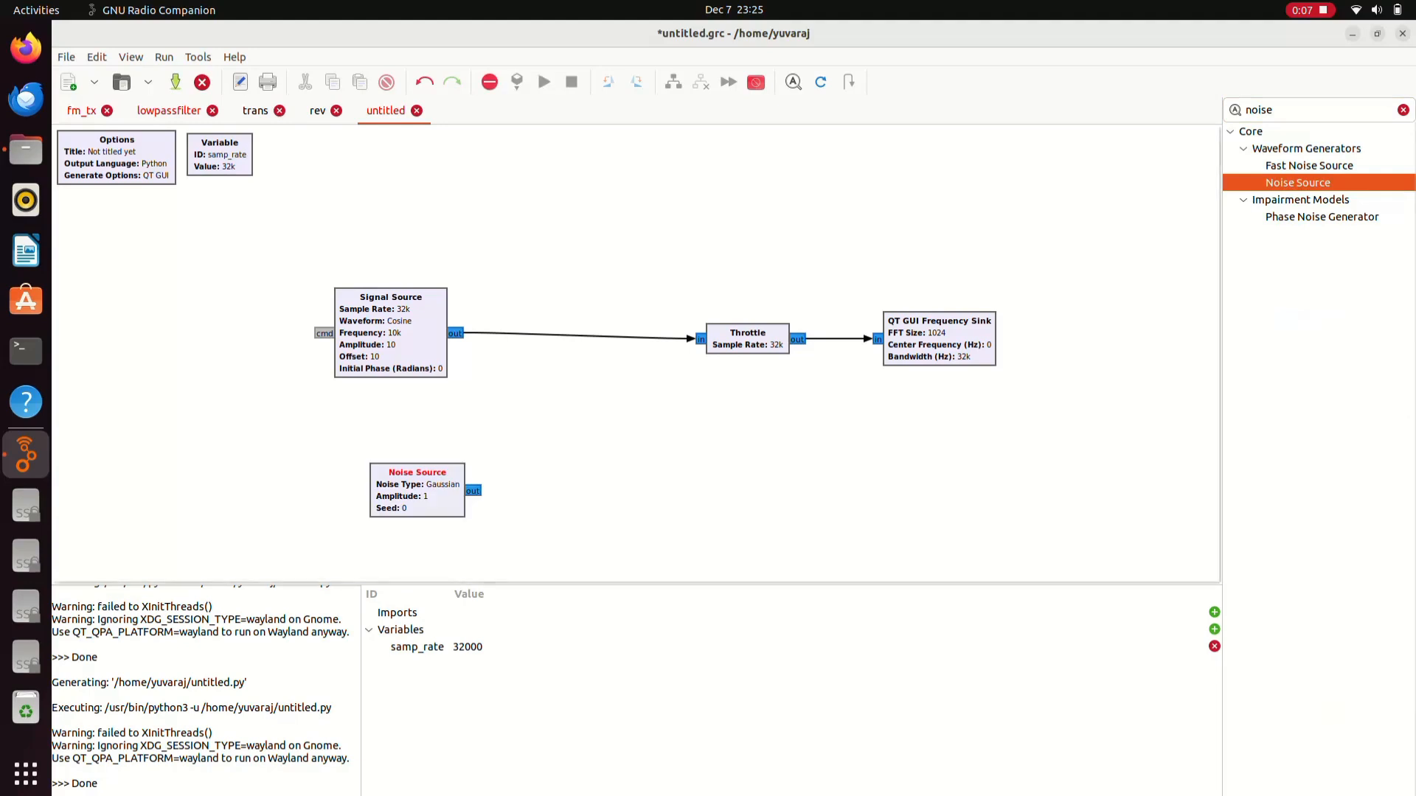
{"action": "key", "text": "ctrl+f"}
{"action": "key", "text": "BackSpace"}
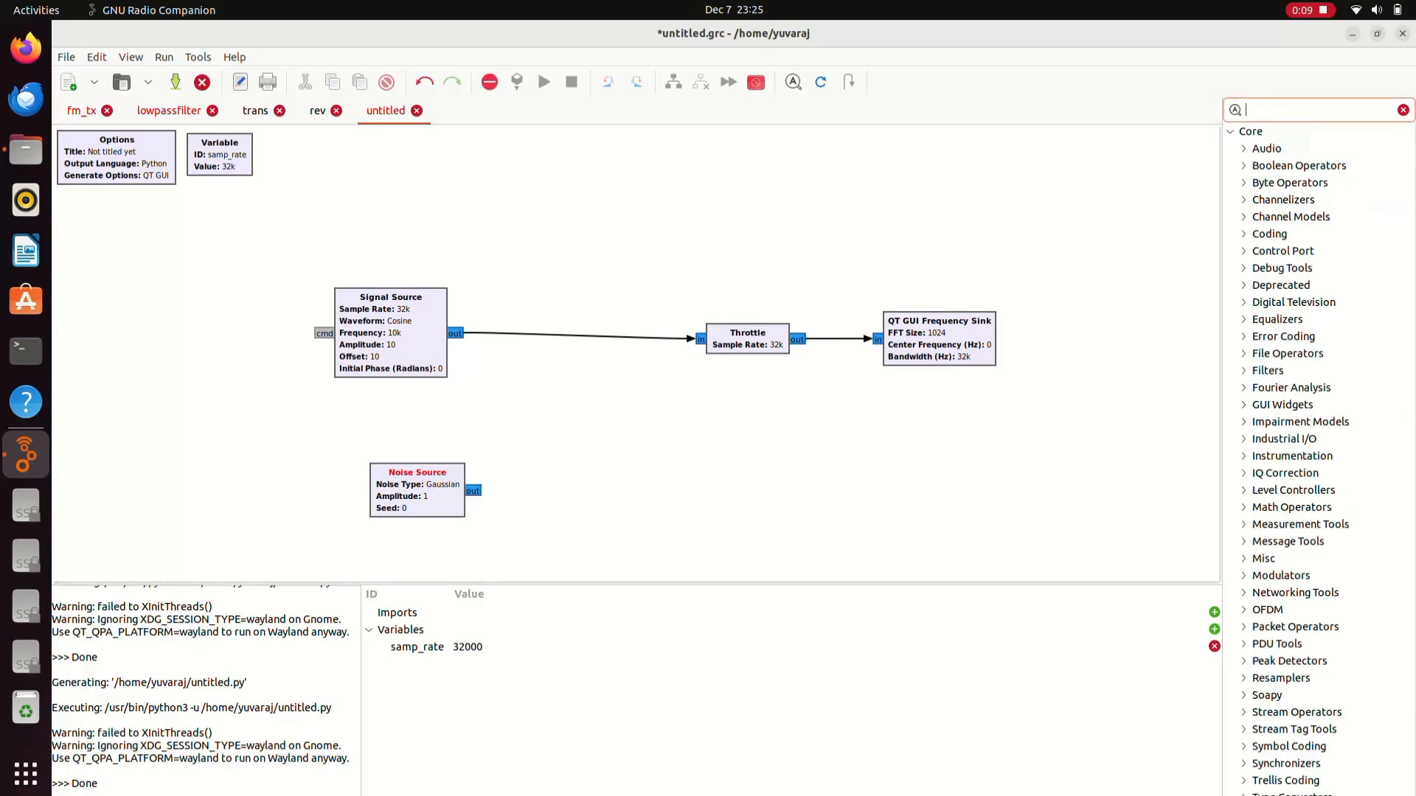
{"action": "type", "text": "add"}
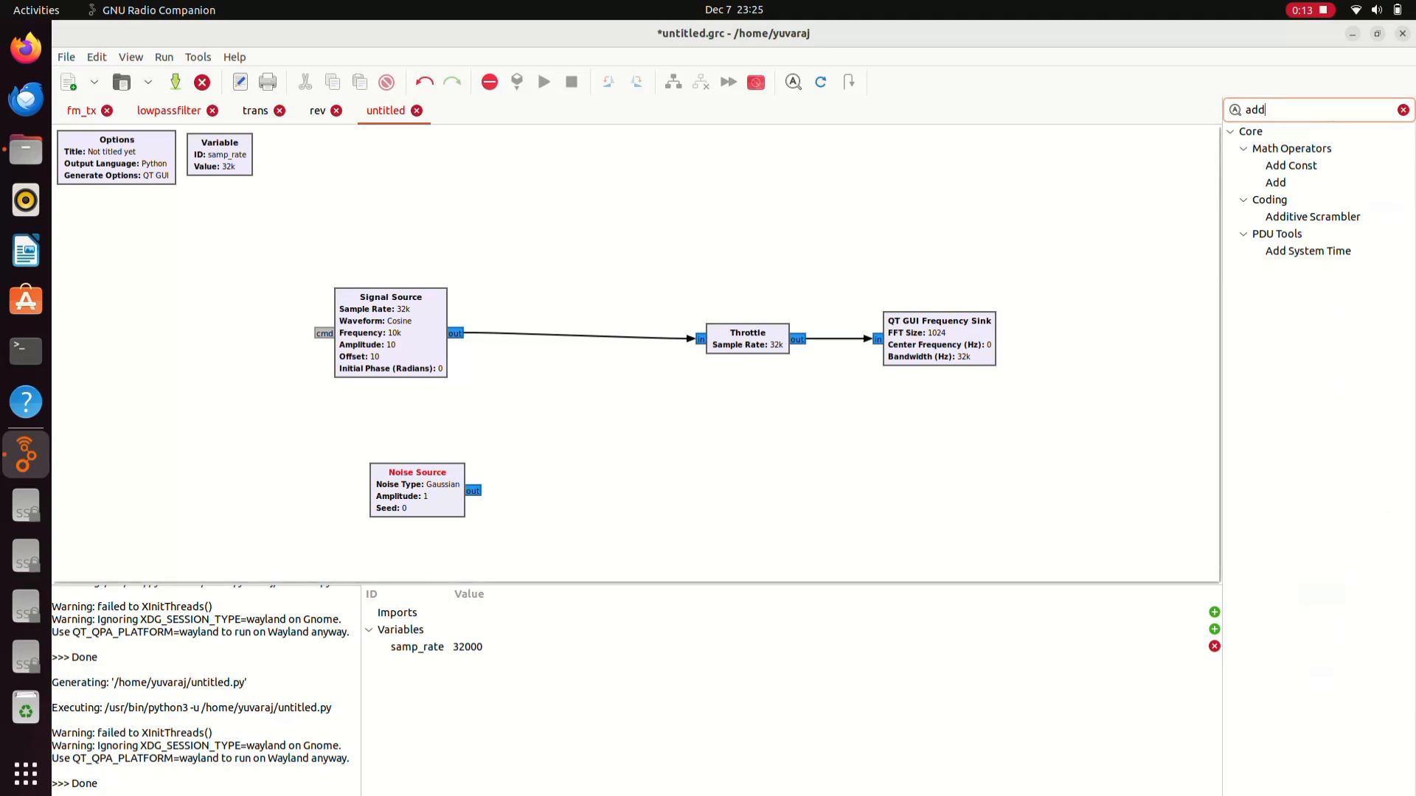
{"action": "left_click_drag", "start_coordinate": [1276, 182], "coordinate": [631, 379]}
{"action": "left_click_drag", "start_coordinate": [639, 404], "coordinate": [597, 351]}
{"action": "left_click", "coordinate": [539, 335]}
- Replace the old link with Signal Source to Add in0 and Noise Source to in1, then run
{"action": "key", "text": "Delete"}
{"action": "left_click_drag", "start_coordinate": [391, 334], "coordinate": [486, 333]}
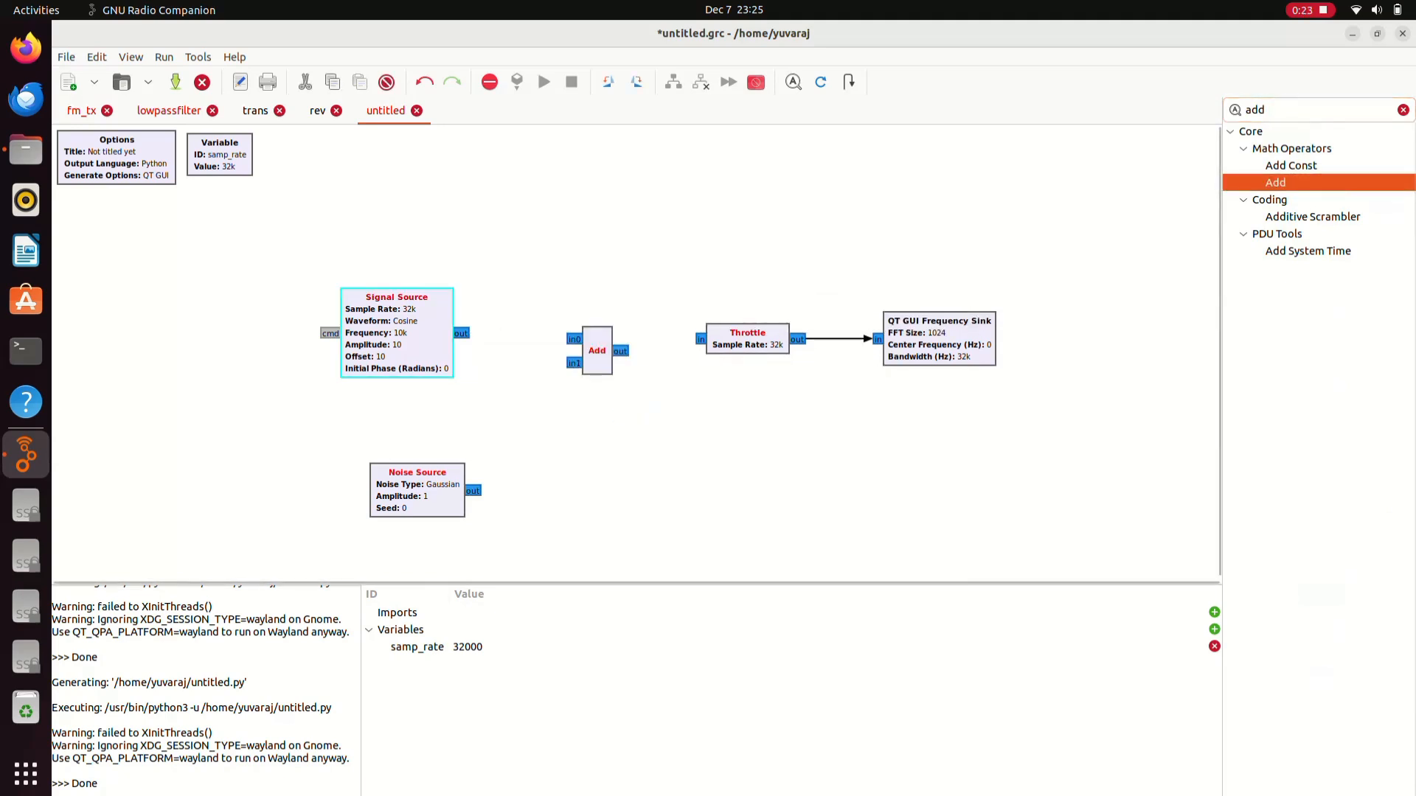
{"action": "left_click_drag", "start_coordinate": [569, 345], "coordinate": [569, 342]}
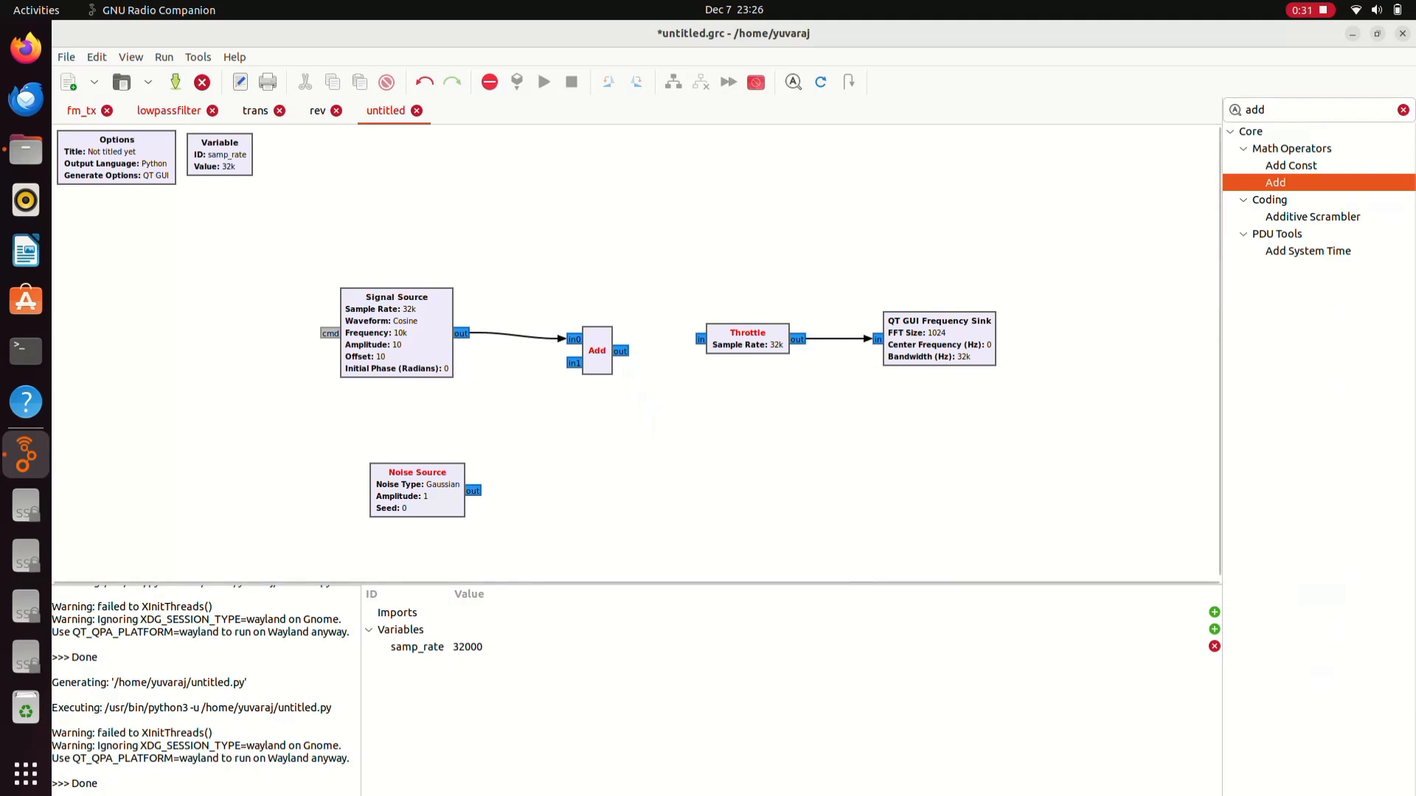
{"action": "left_click_drag", "start_coordinate": [499, 489], "coordinate": [574, 363]}
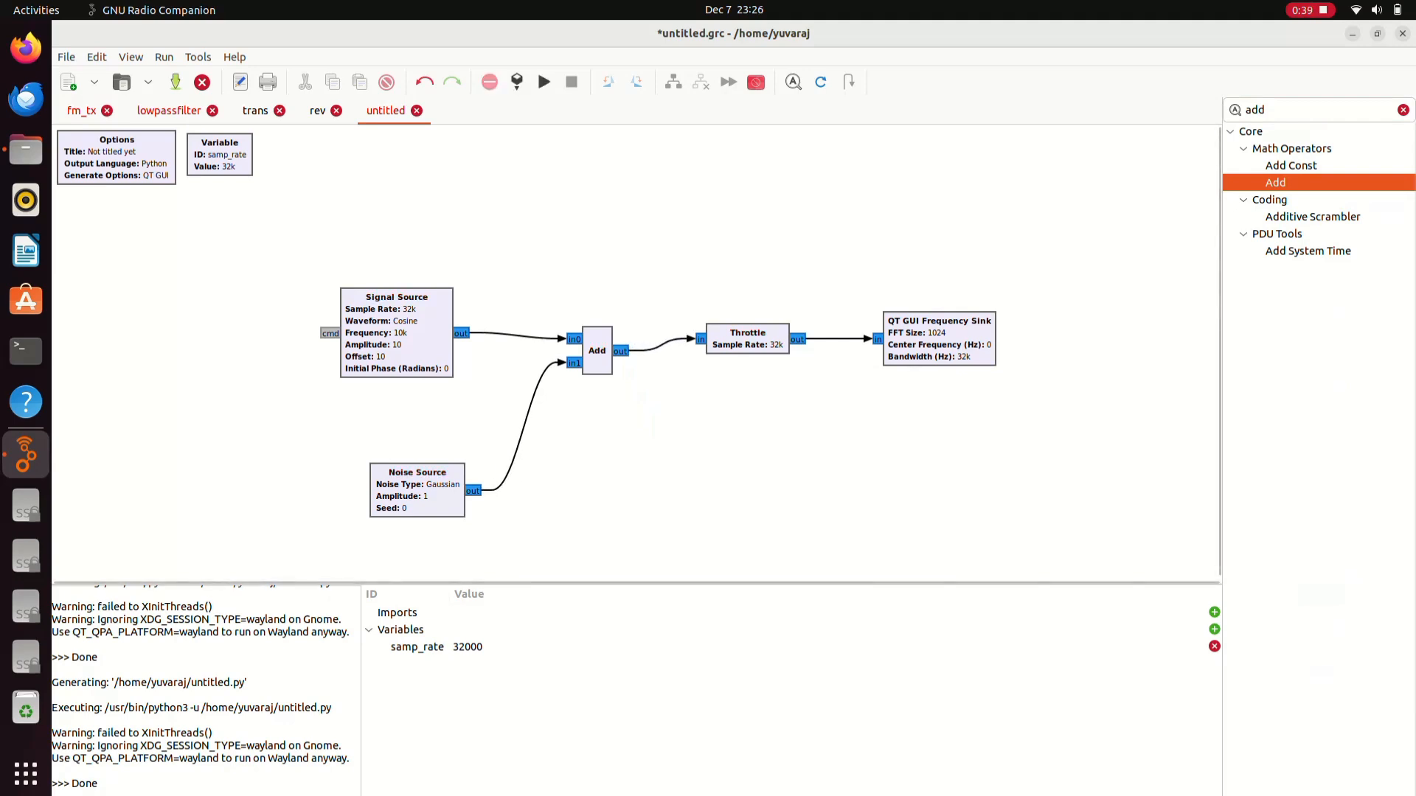
{"action": "key", "text": "F6"}
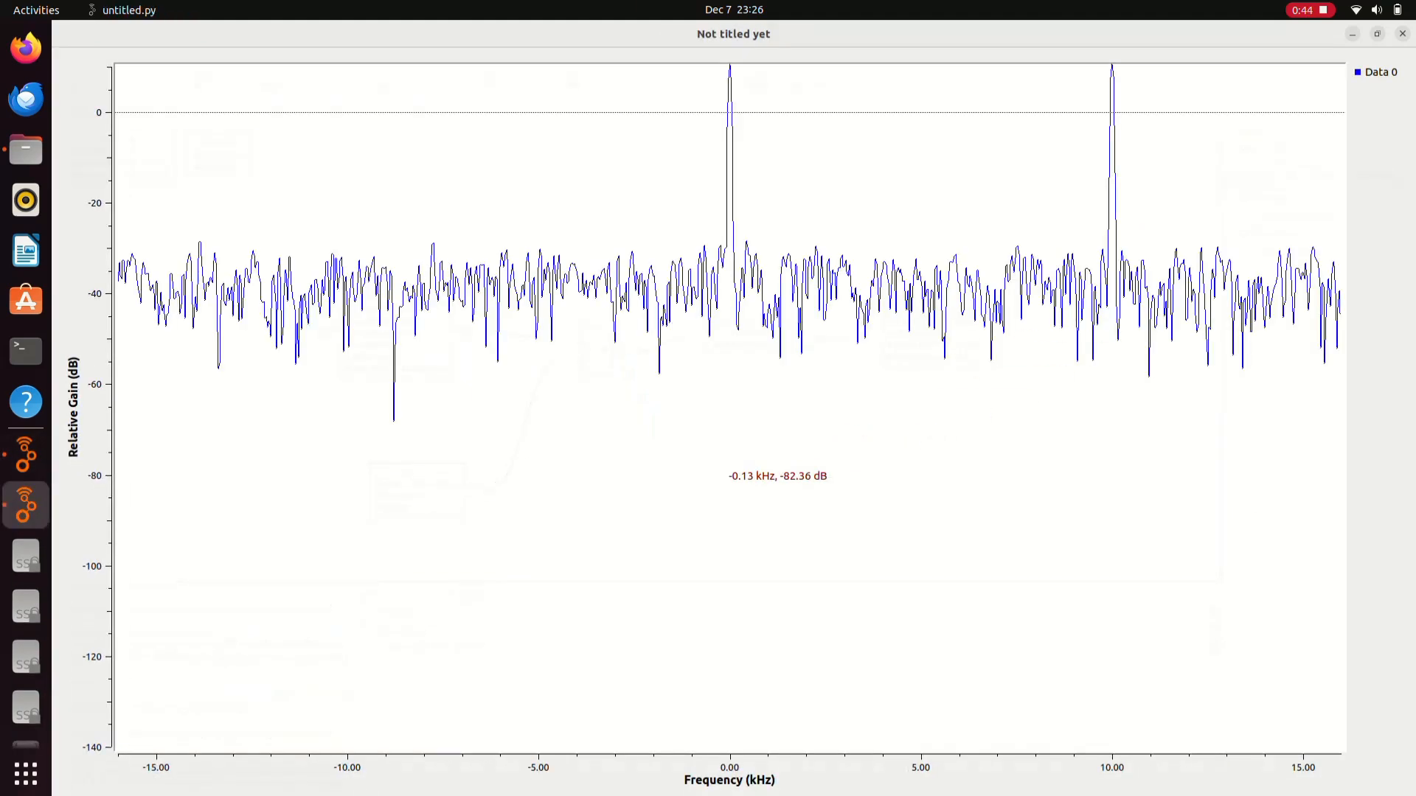
- Zoom the spectrum plot's gain axis in and out to inspect the noisy cosine
{"action": "scroll", "coordinate": [736, 468], "scroll_direction": "up", "scroll_amount": 2}
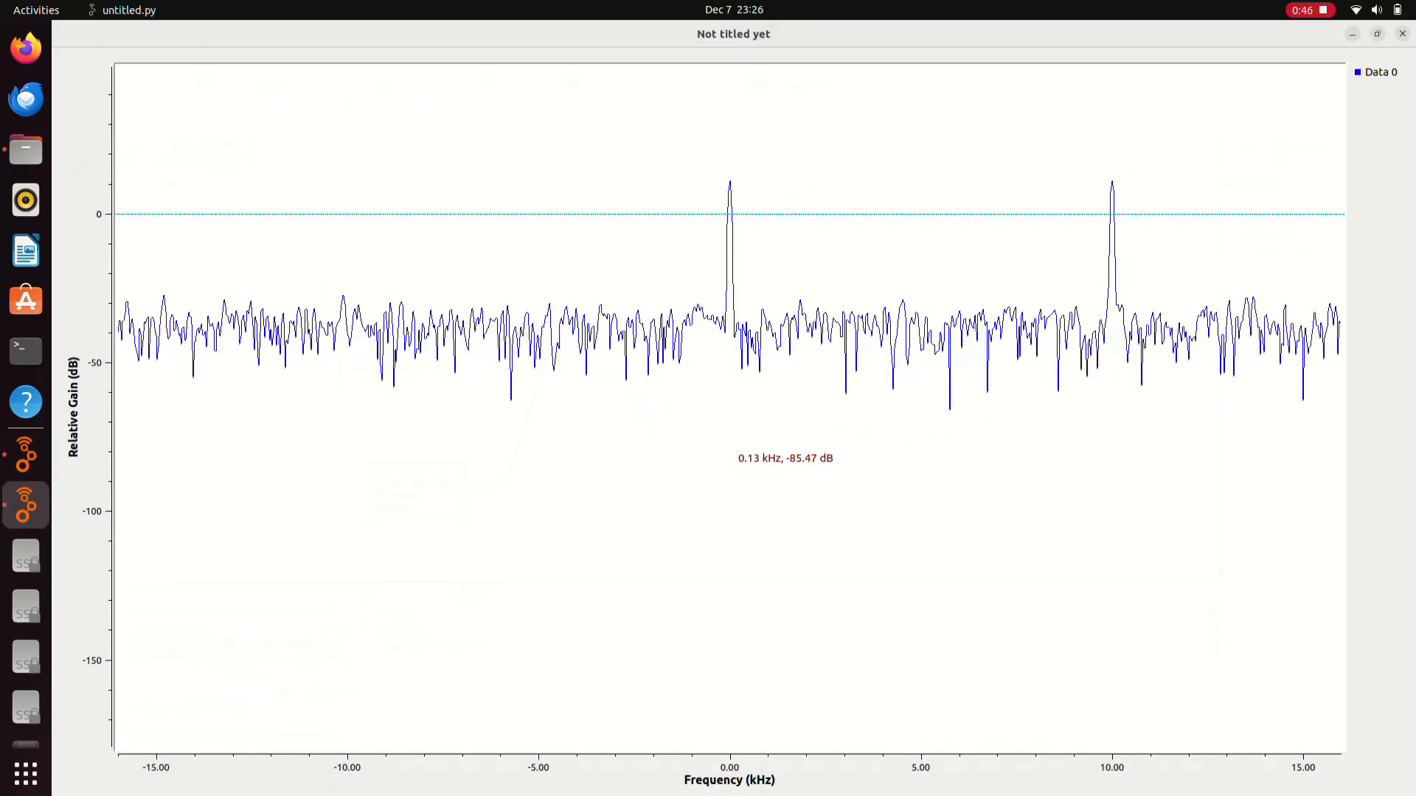
{"action": "scroll", "coordinate": [736, 468], "scroll_direction": "down", "scroll_amount": 1}
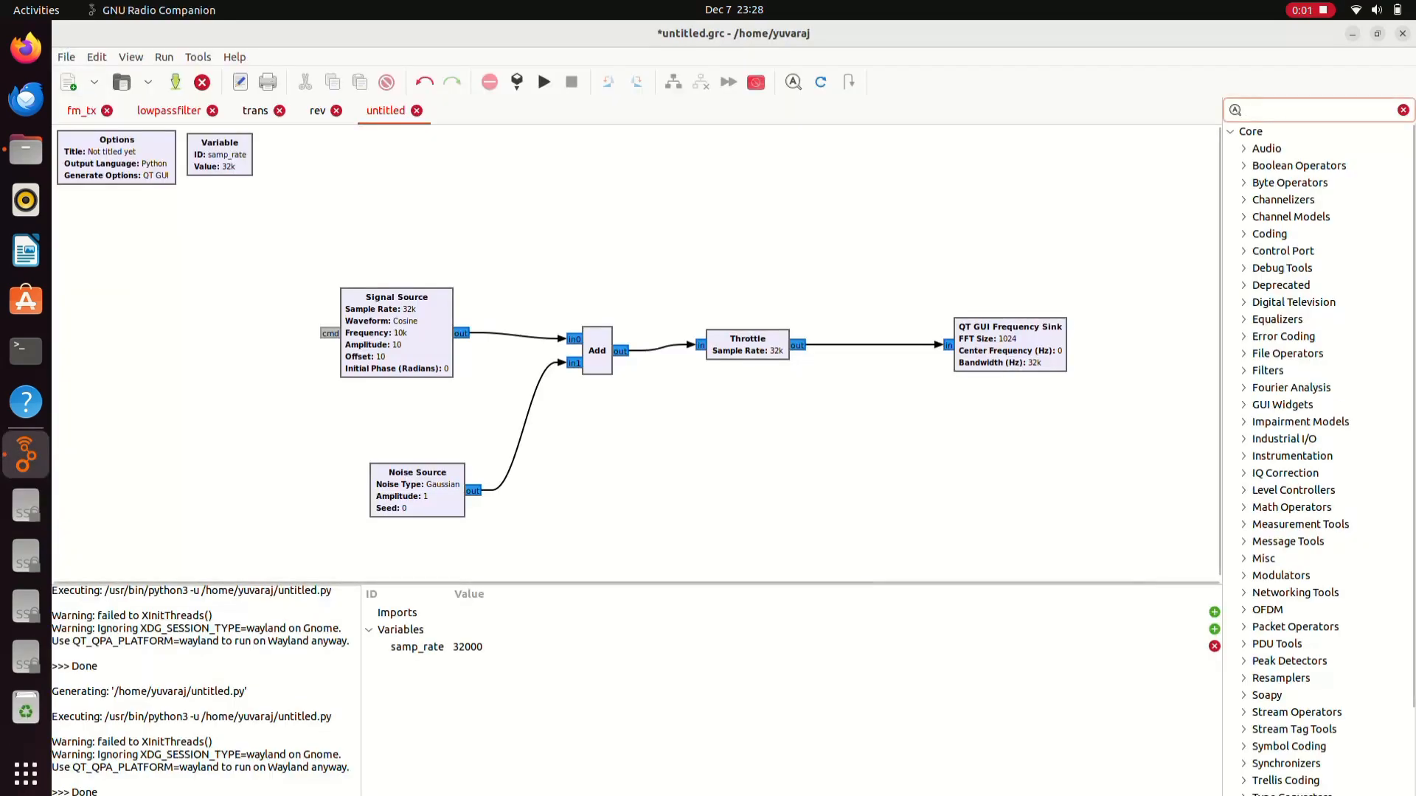
- Add a Low Pass Filter with cutoff samp_rate/4 and transition width samp_rate/8, then shift the sink right
{"action": "type", "text": "low"}
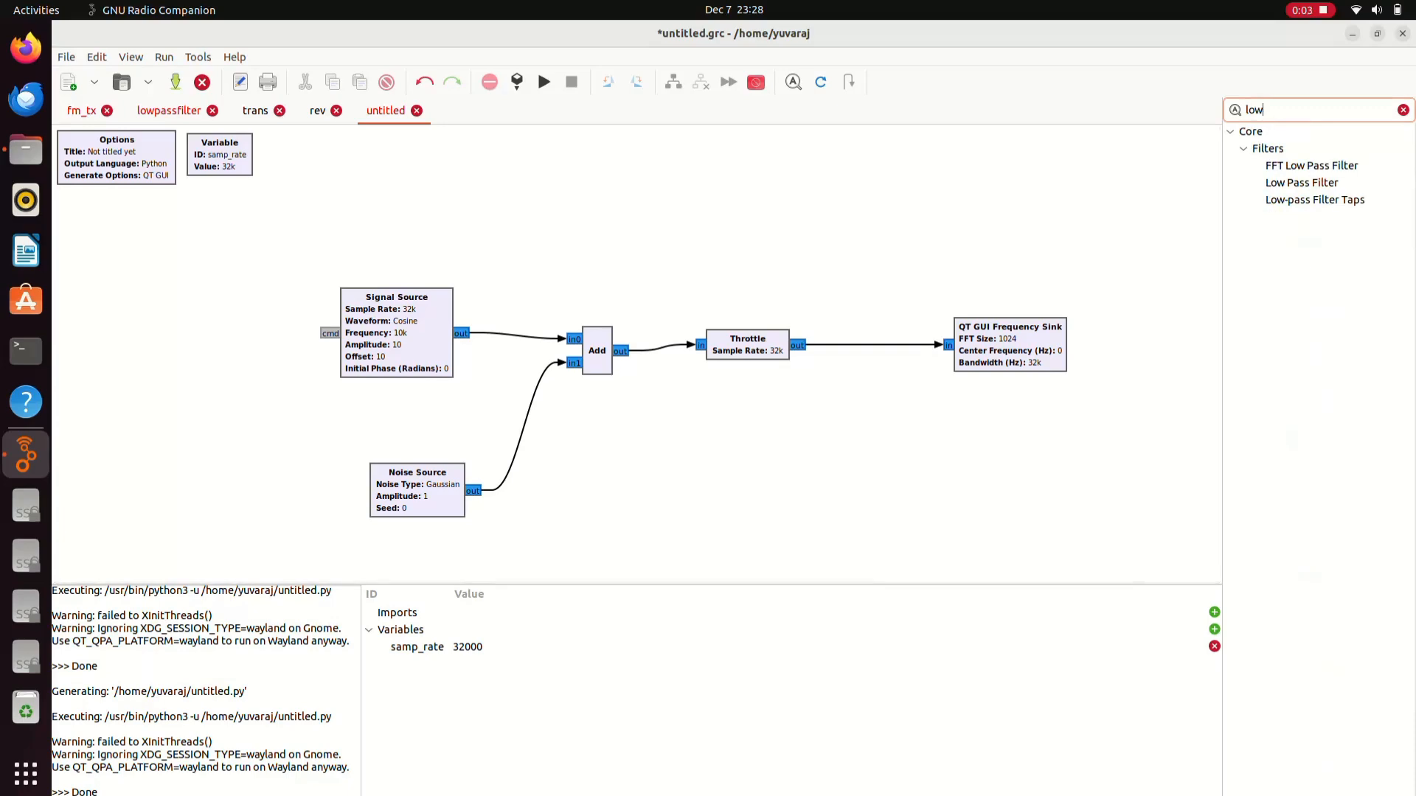
{"action": "left_click_drag", "start_coordinate": [1302, 182], "coordinate": [922, 203]}
{"action": "right_click", "coordinate": [941, 249]}
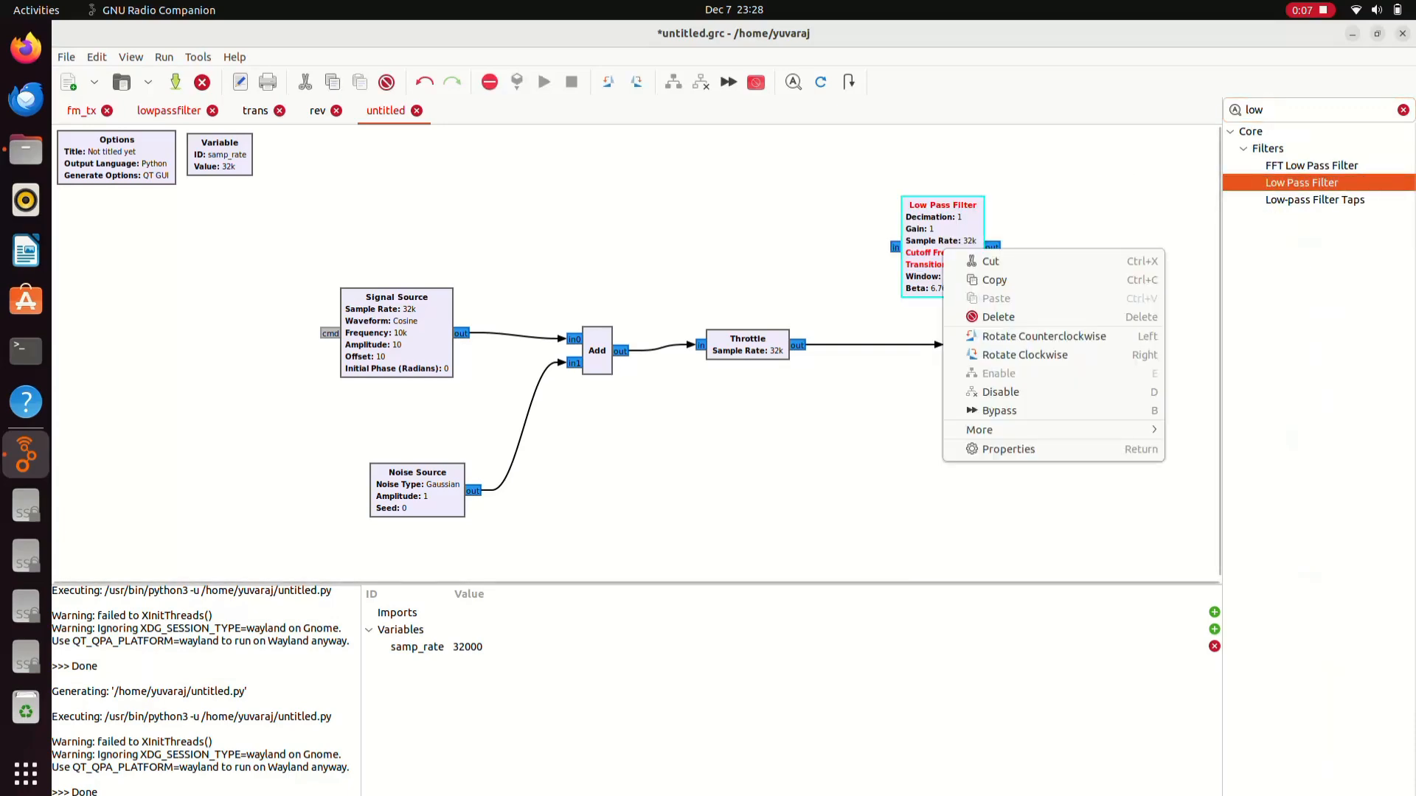
{"action": "left_click", "coordinate": [981, 451]}
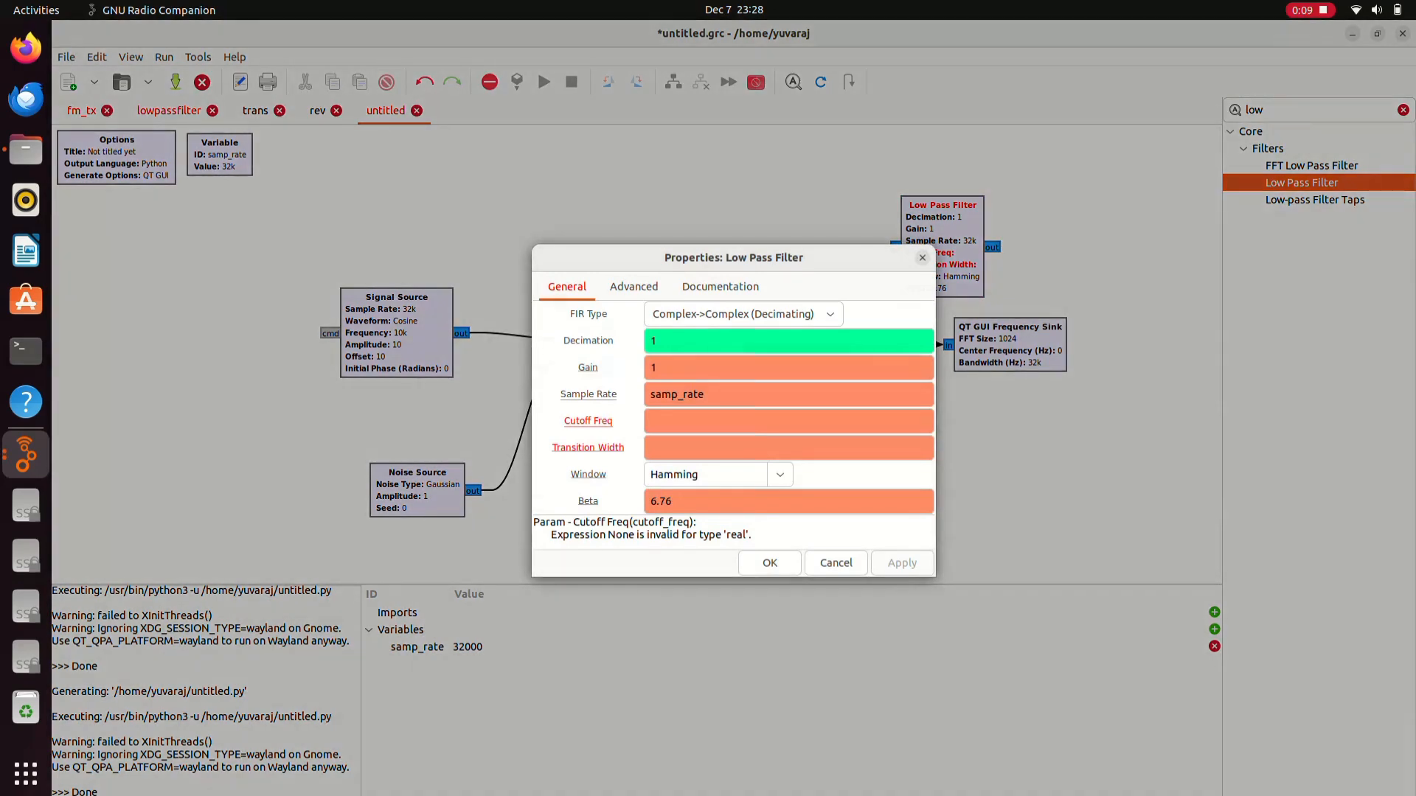
{"action": "double_click", "coordinate": [677, 395]}
{"action": "key", "text": "ctrl+c"}
{"action": "left_click", "coordinate": [651, 422]}
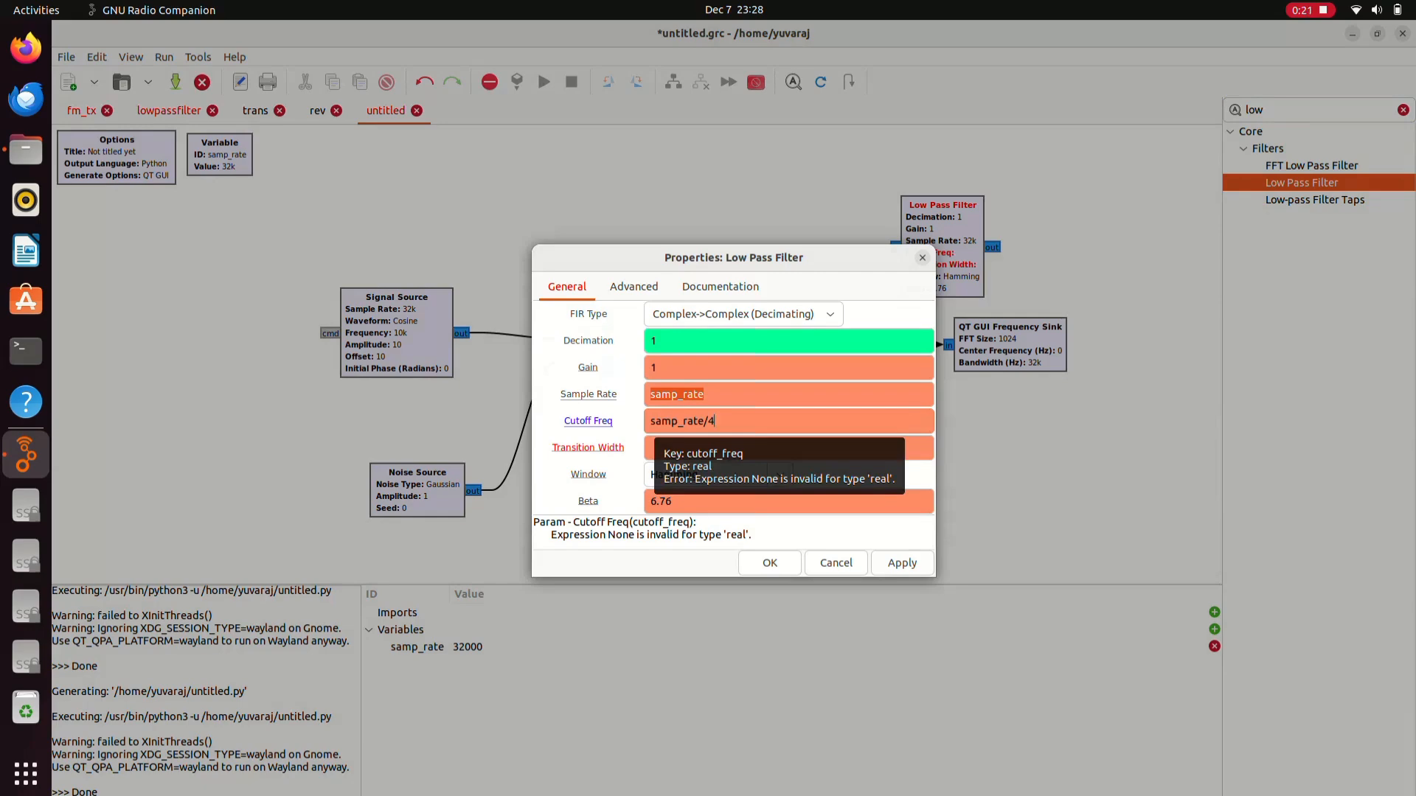
{"action": "key", "text": "Tab"}
{"action": "key", "text": "ctrl+v"}
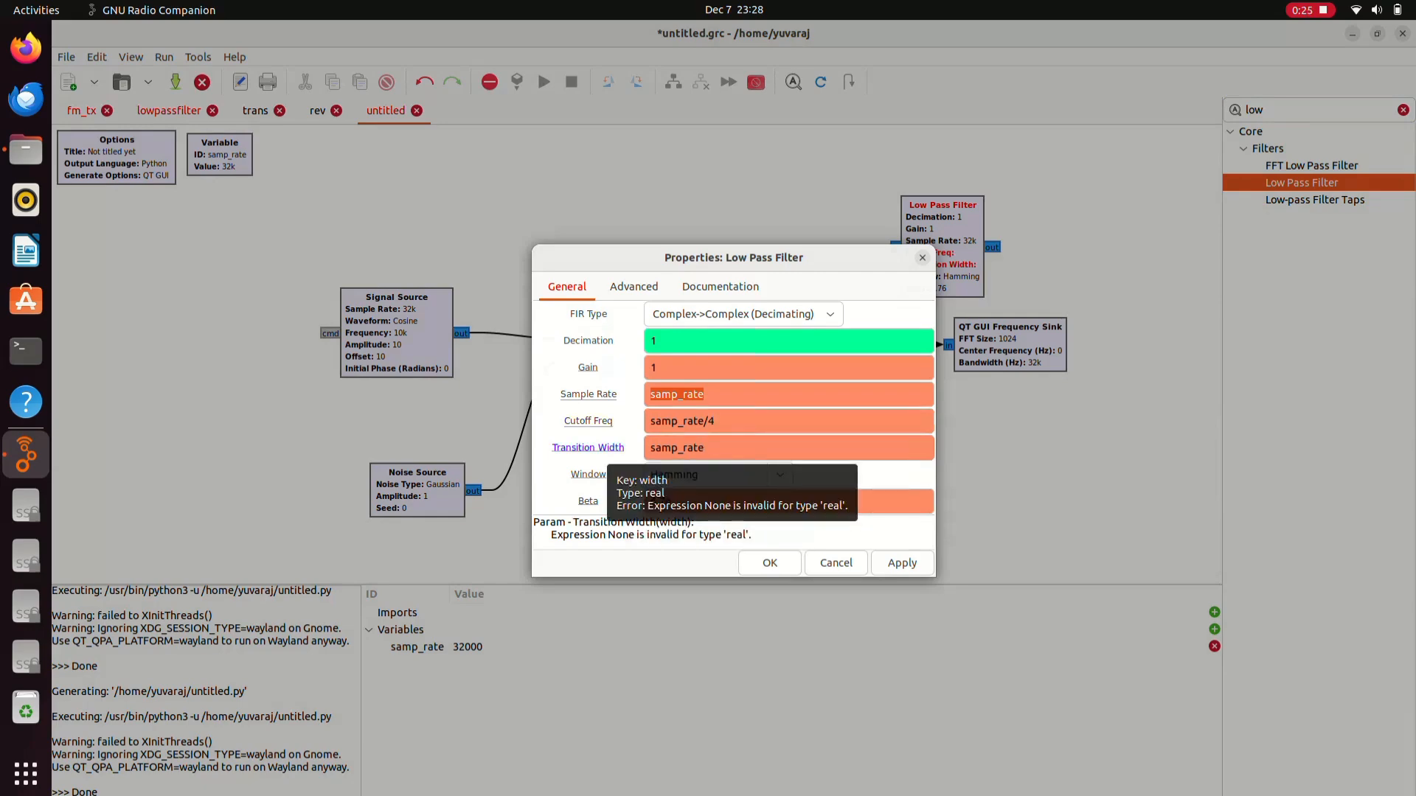
{"action": "left_click", "coordinate": [770, 563]}
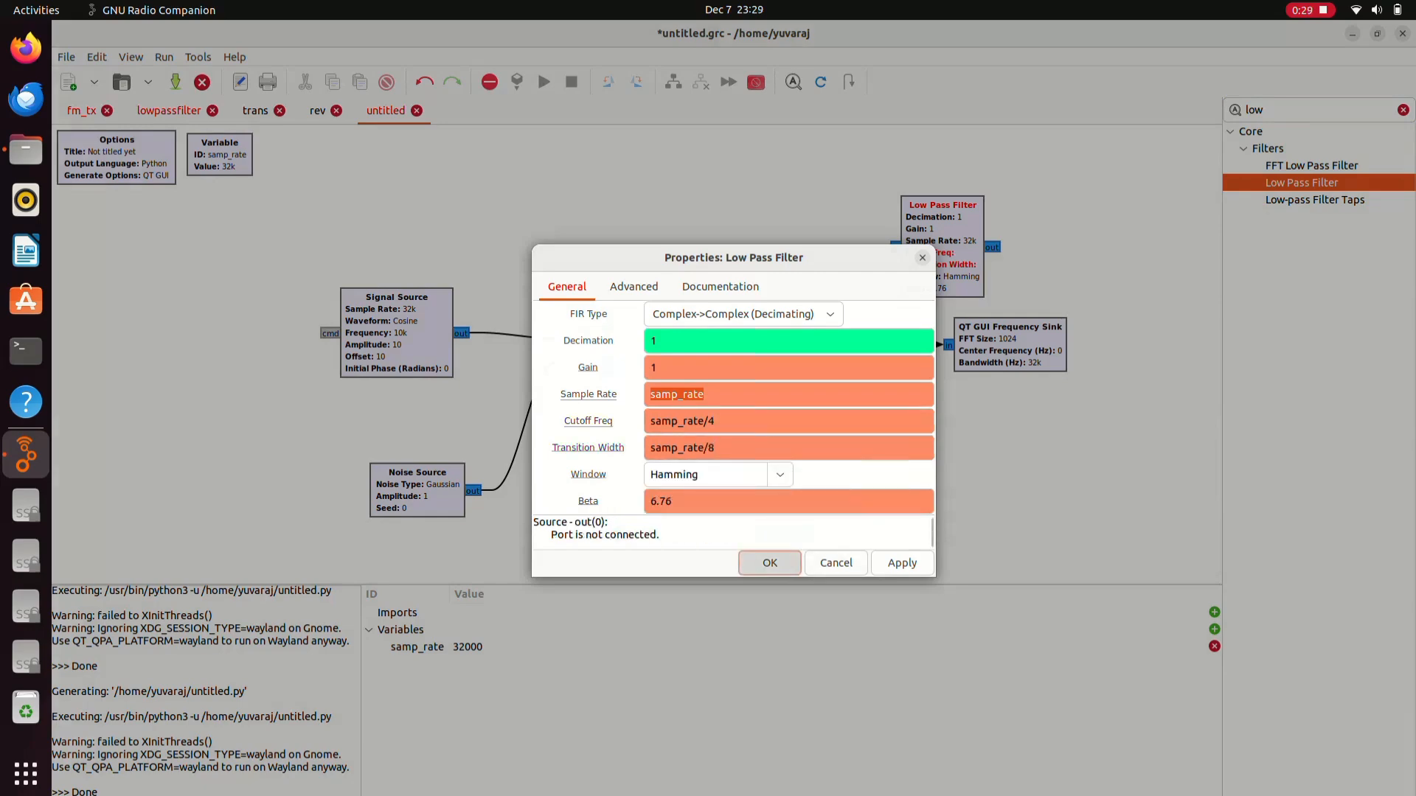
{"action": "left_click", "coordinate": [947, 247]}
{"action": "left_click_drag", "start_coordinate": [1011, 344], "coordinate": [1063, 351]}
- Delete the Throttle-to-sink link and place the Low Pass Filter between Throttle and Frequency Sink
{"action": "left_click", "coordinate": [901, 347]}
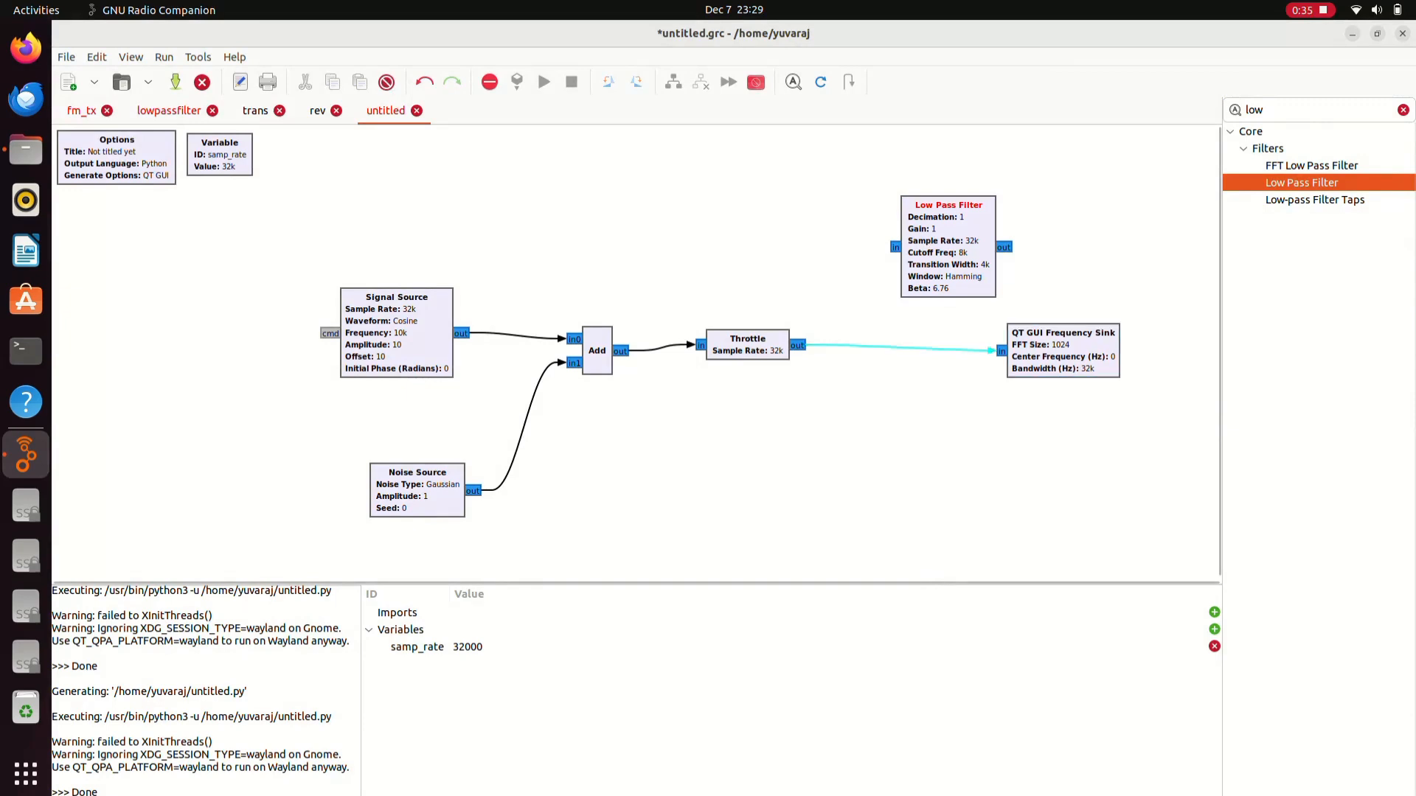
{"action": "key", "text": "Delete"}
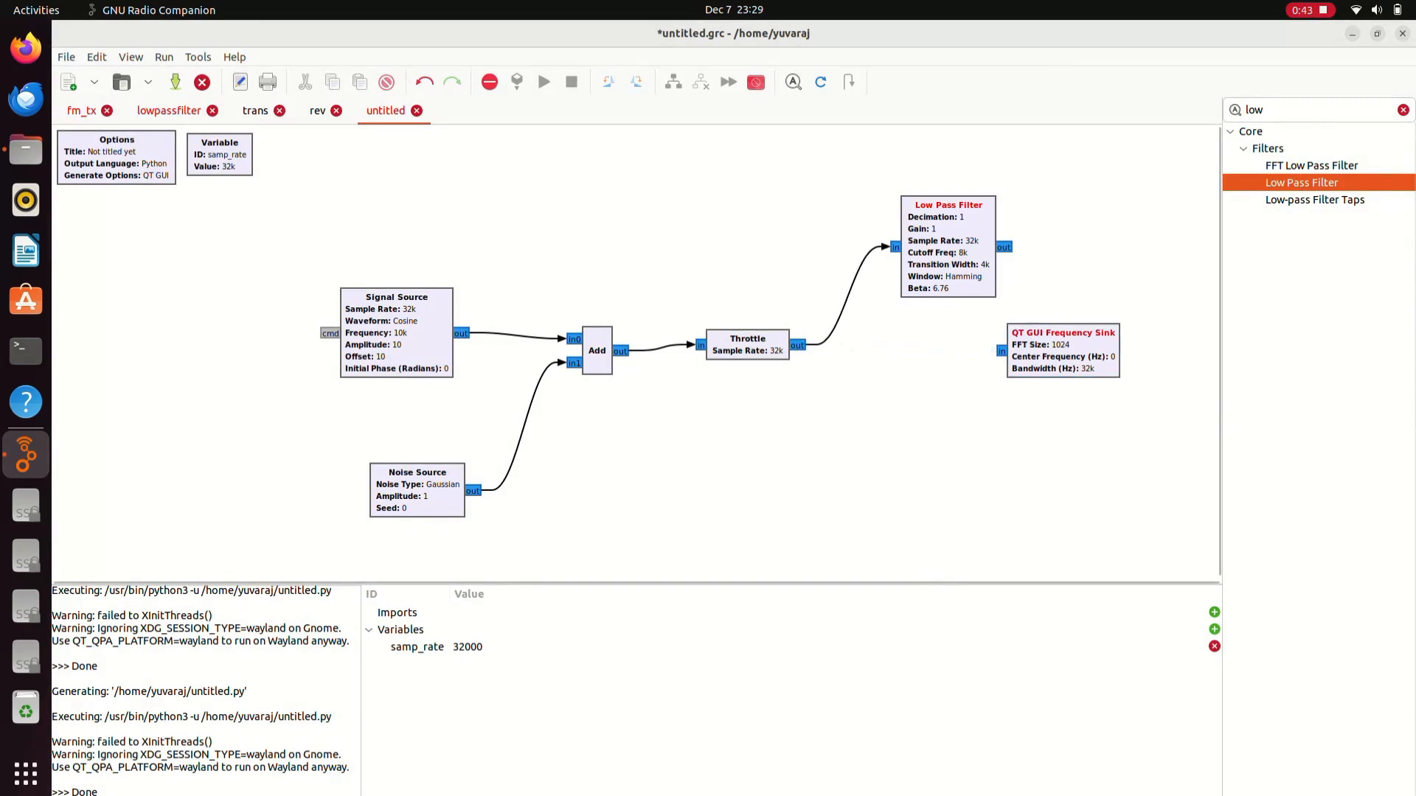
{"action": "left_click_drag", "start_coordinate": [948, 247], "coordinate": [1079, 334]}
{"action": "left_click_drag", "start_coordinate": [968, 345], "coordinate": [1018, 333]}
- Run the filtered flowgraph, maximize the spectrum plot and zoom its gain axis
{"action": "left_click", "coordinate": [544, 82]}
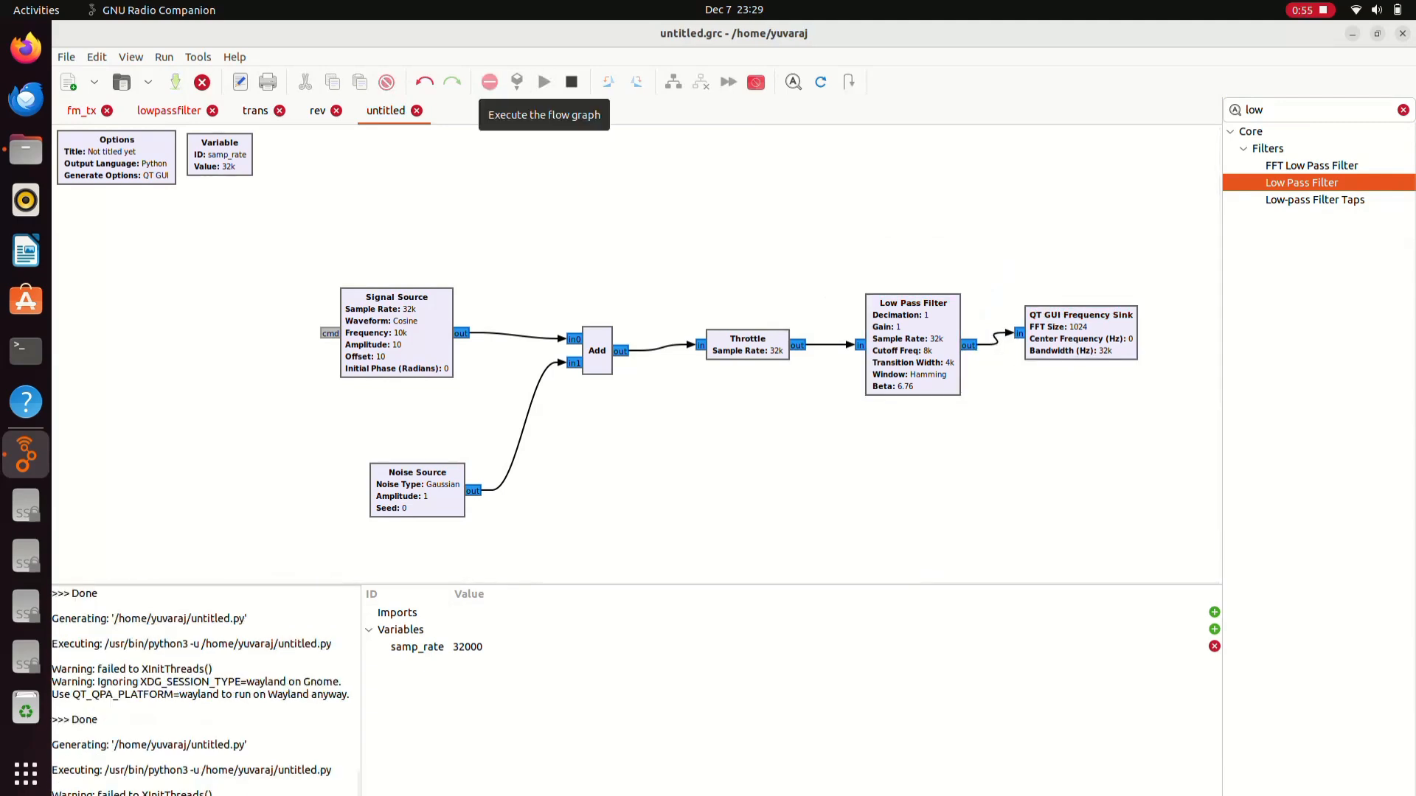
{"action": "scroll", "coordinate": [1217, 417], "scroll_direction": "up", "scroll_amount": 6}
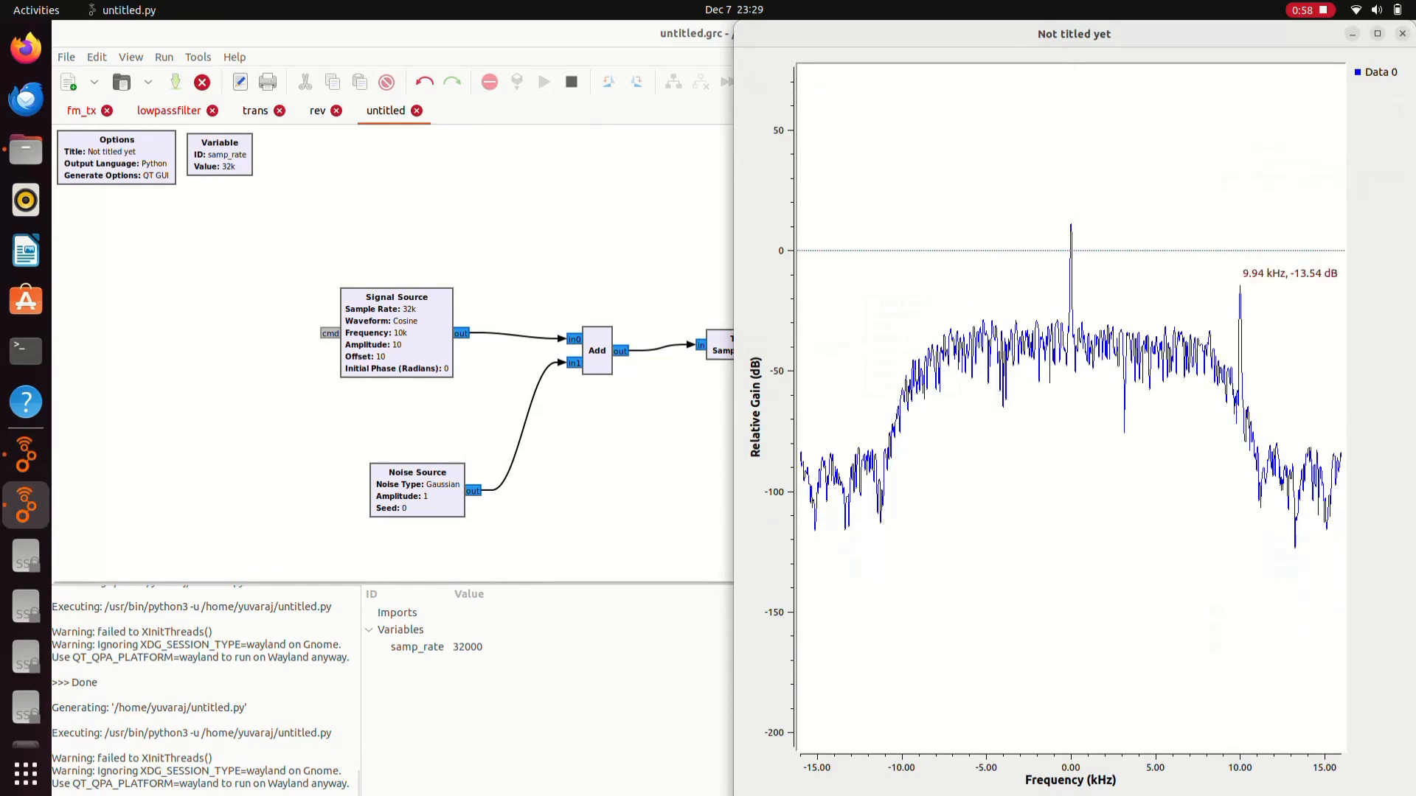
{"action": "left_click", "coordinate": [1378, 34]}
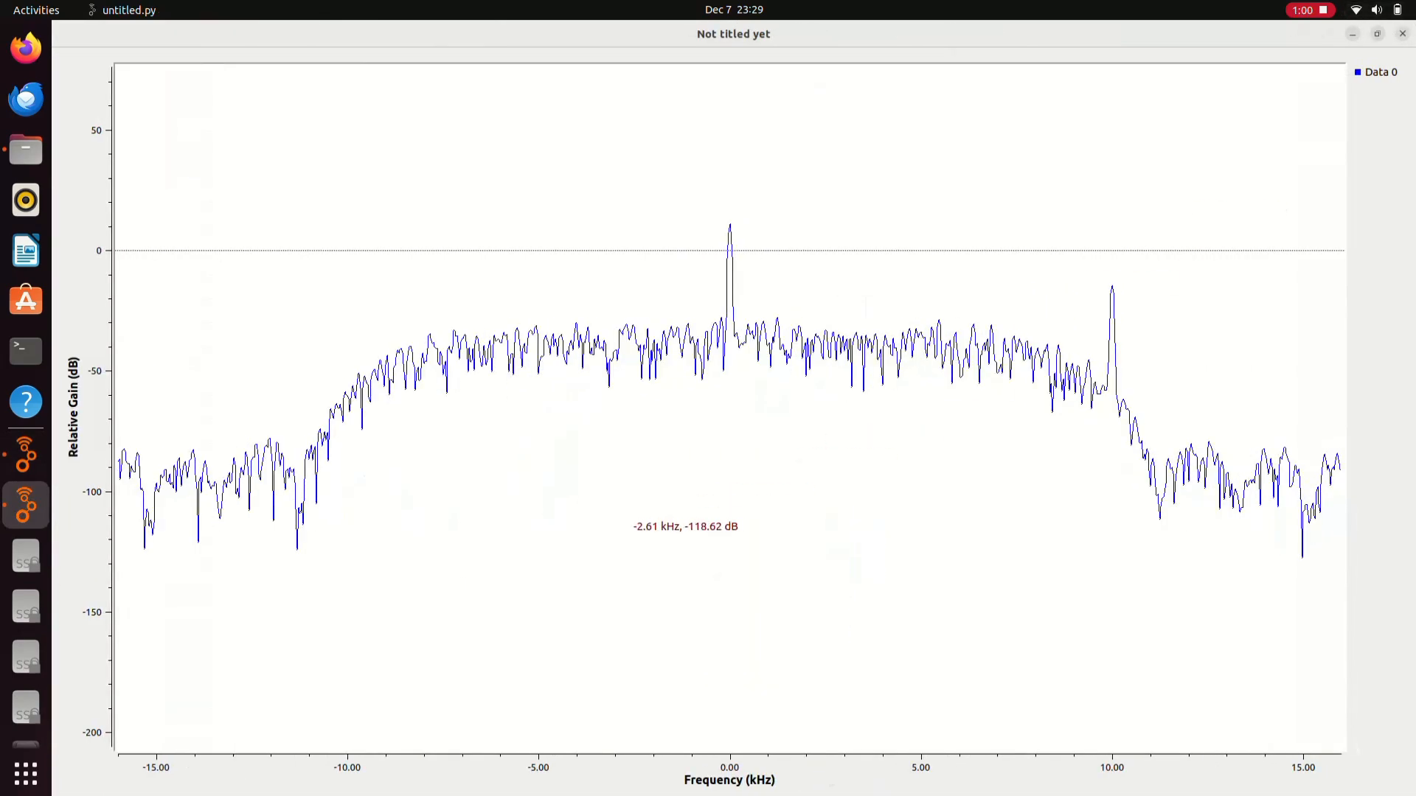
{"action": "scroll", "coordinate": [647, 480], "scroll_direction": "down", "scroll_amount": 4}
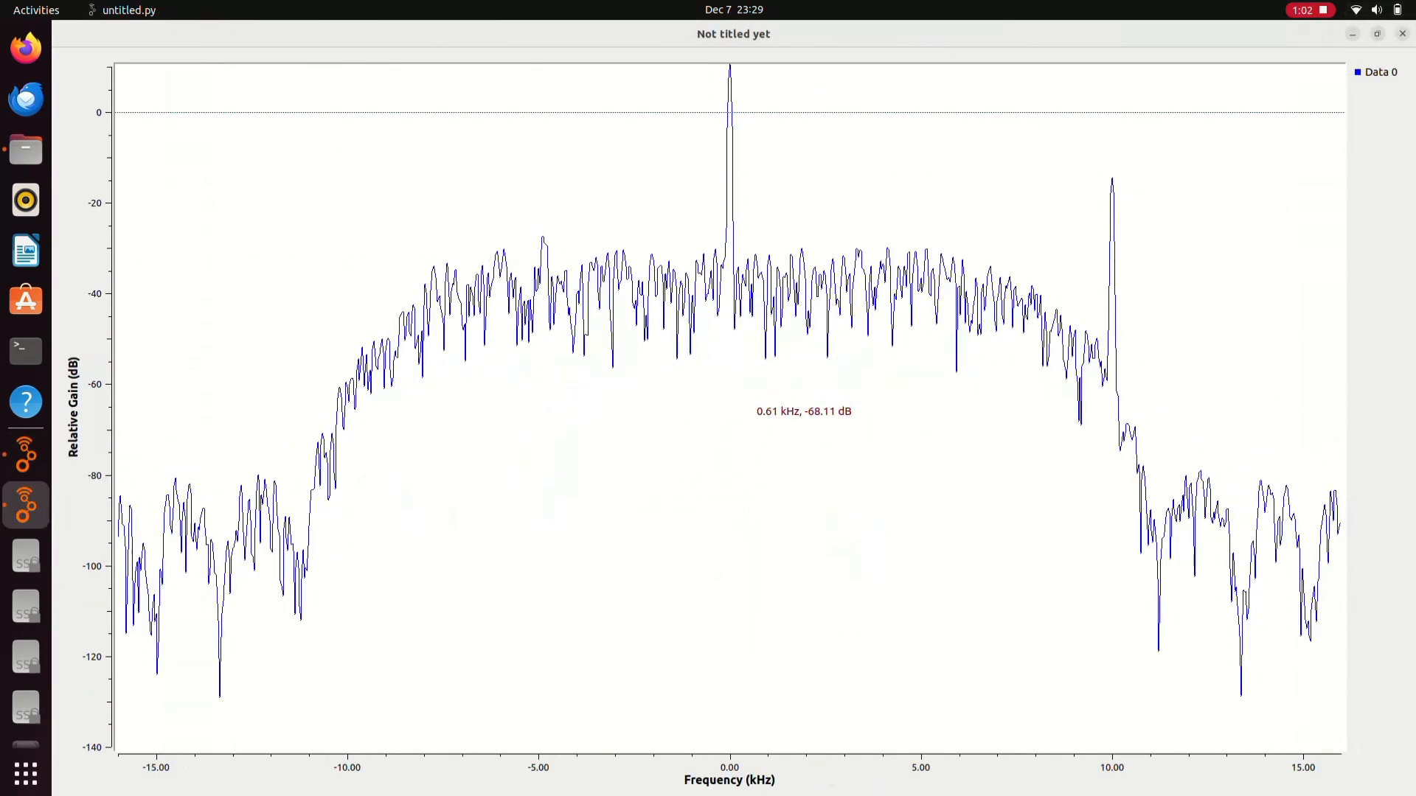
{"action": "scroll", "coordinate": [734, 428], "scroll_direction": "up", "scroll_amount": 2}
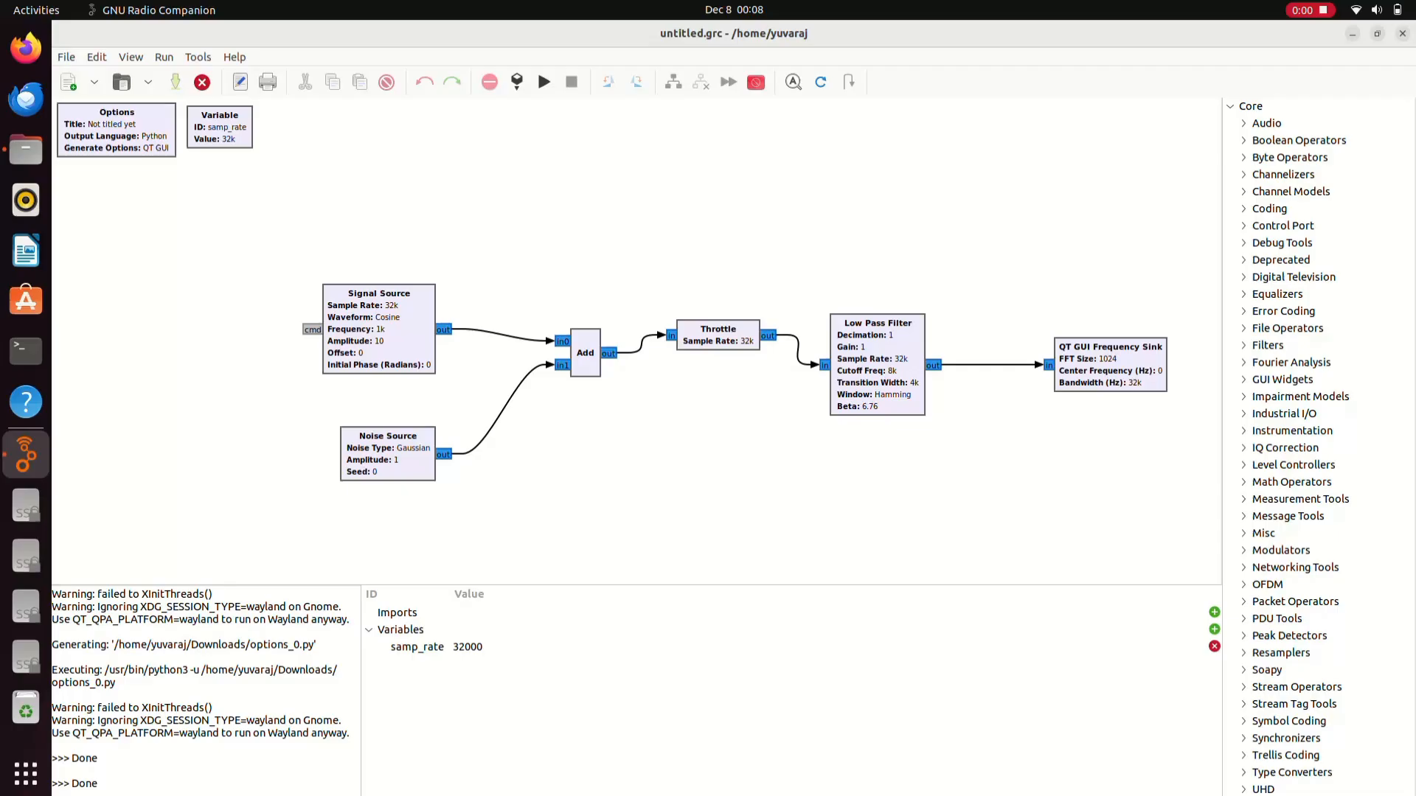
- Open AM_RECV.grc and AM_TRANS.grc together from the Downloads folder
{"action": "left_click", "coordinate": [66, 57]}
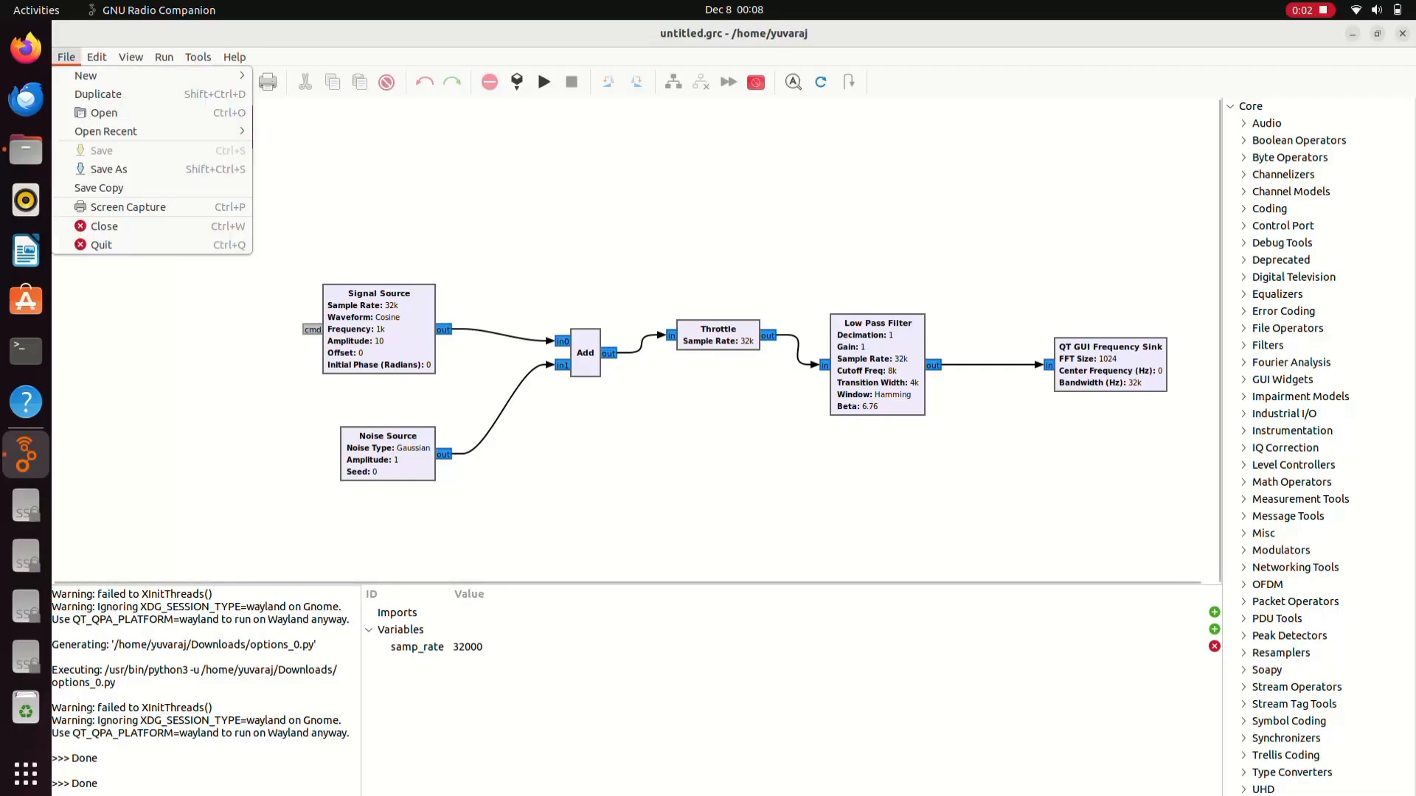
{"action": "left_click", "coordinate": [104, 113]}
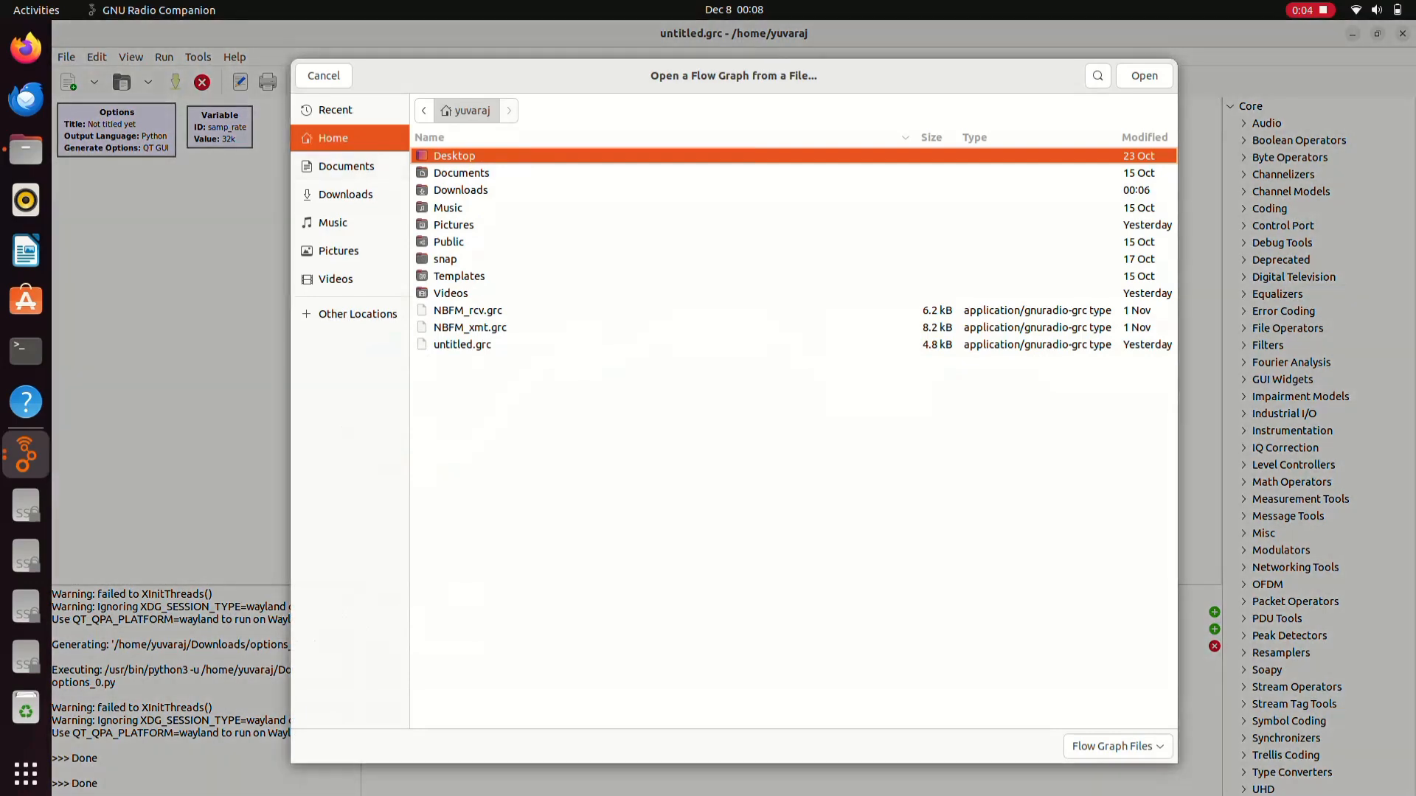
{"action": "left_click", "coordinate": [346, 195]}
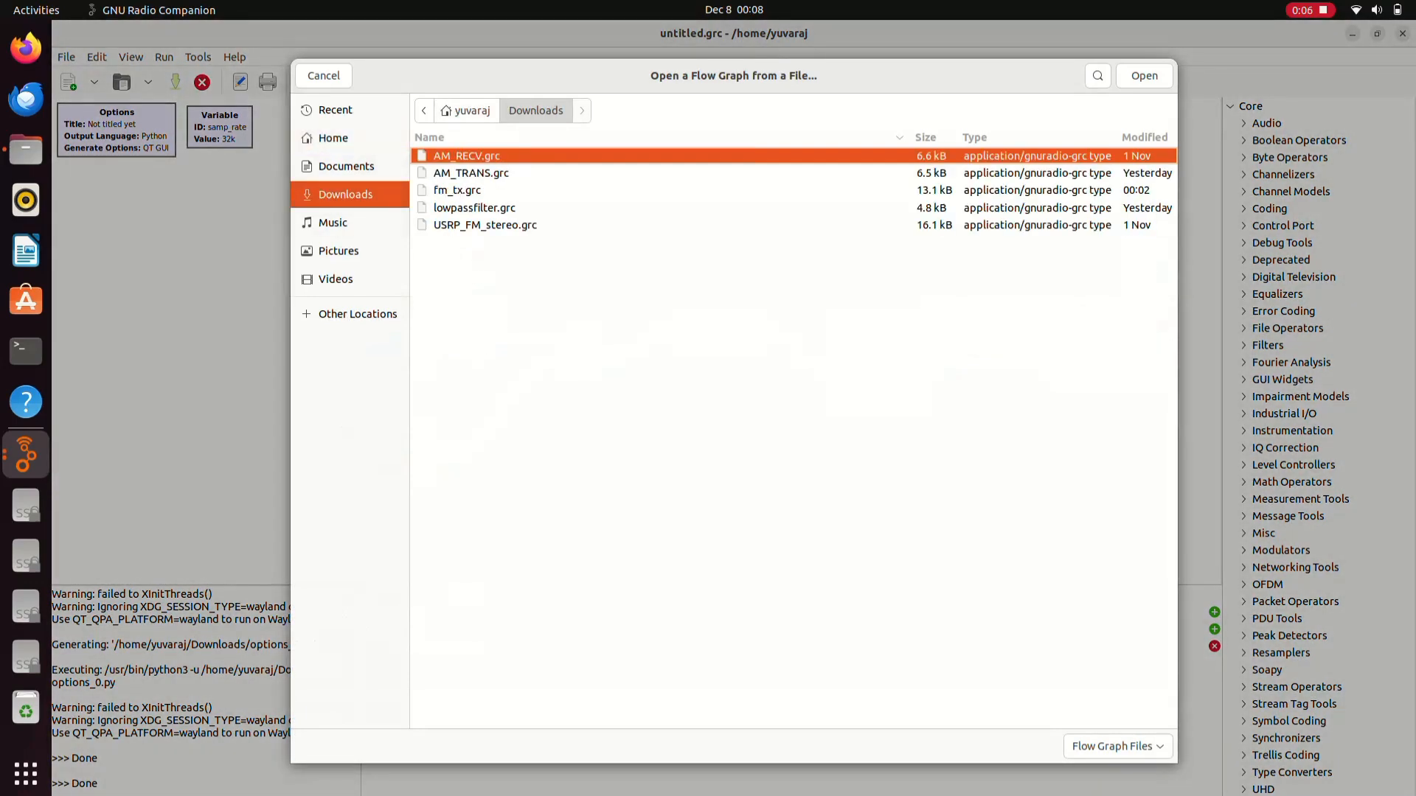
{"action": "left_click", "coordinate": [471, 173], "text": "shift"}
{"action": "left_click", "coordinate": [1145, 75]}
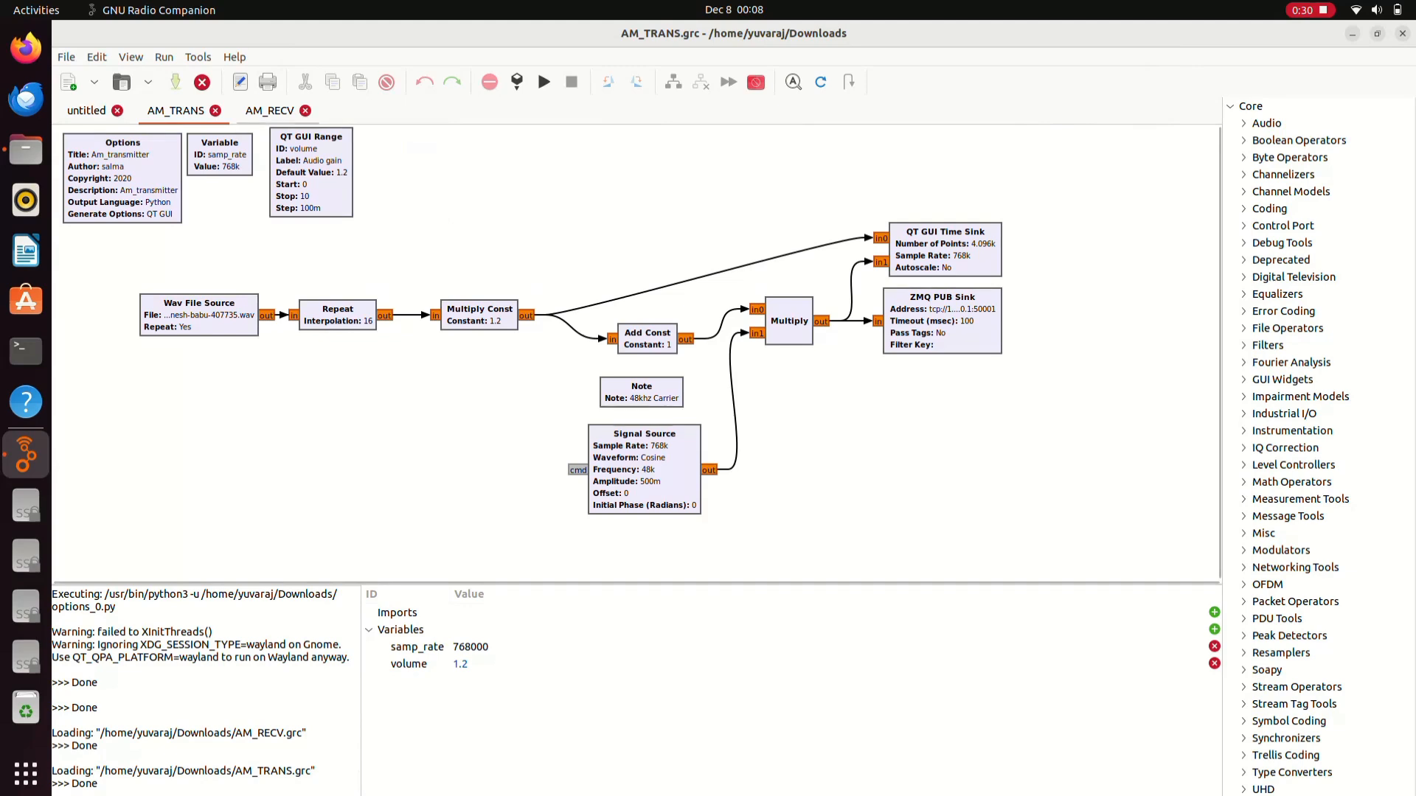
- Look over the AM_RECV flowgraph, then switch to AM_TRANS and execute it
{"action": "left_click", "coordinate": [270, 110]}
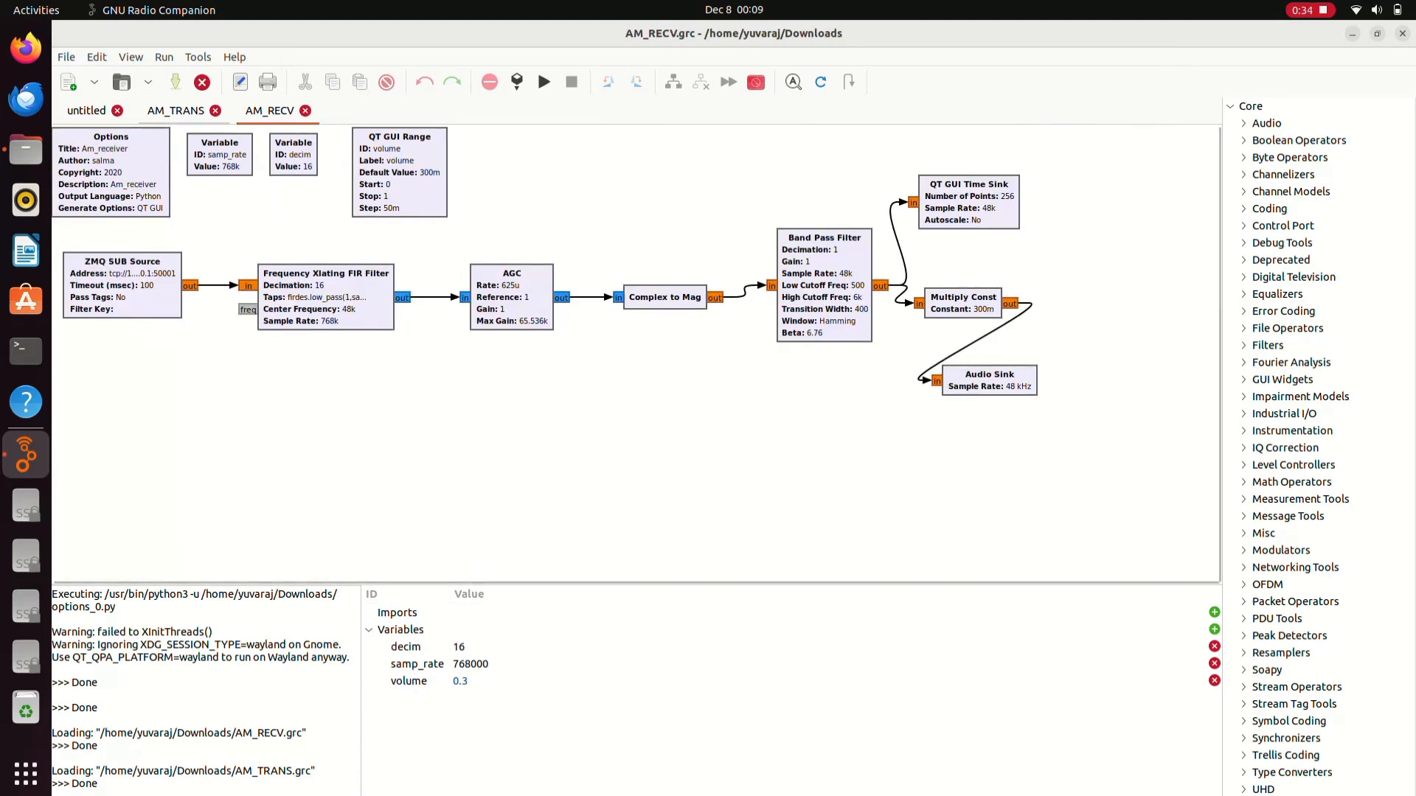
{"action": "left_click", "coordinate": [175, 111]}
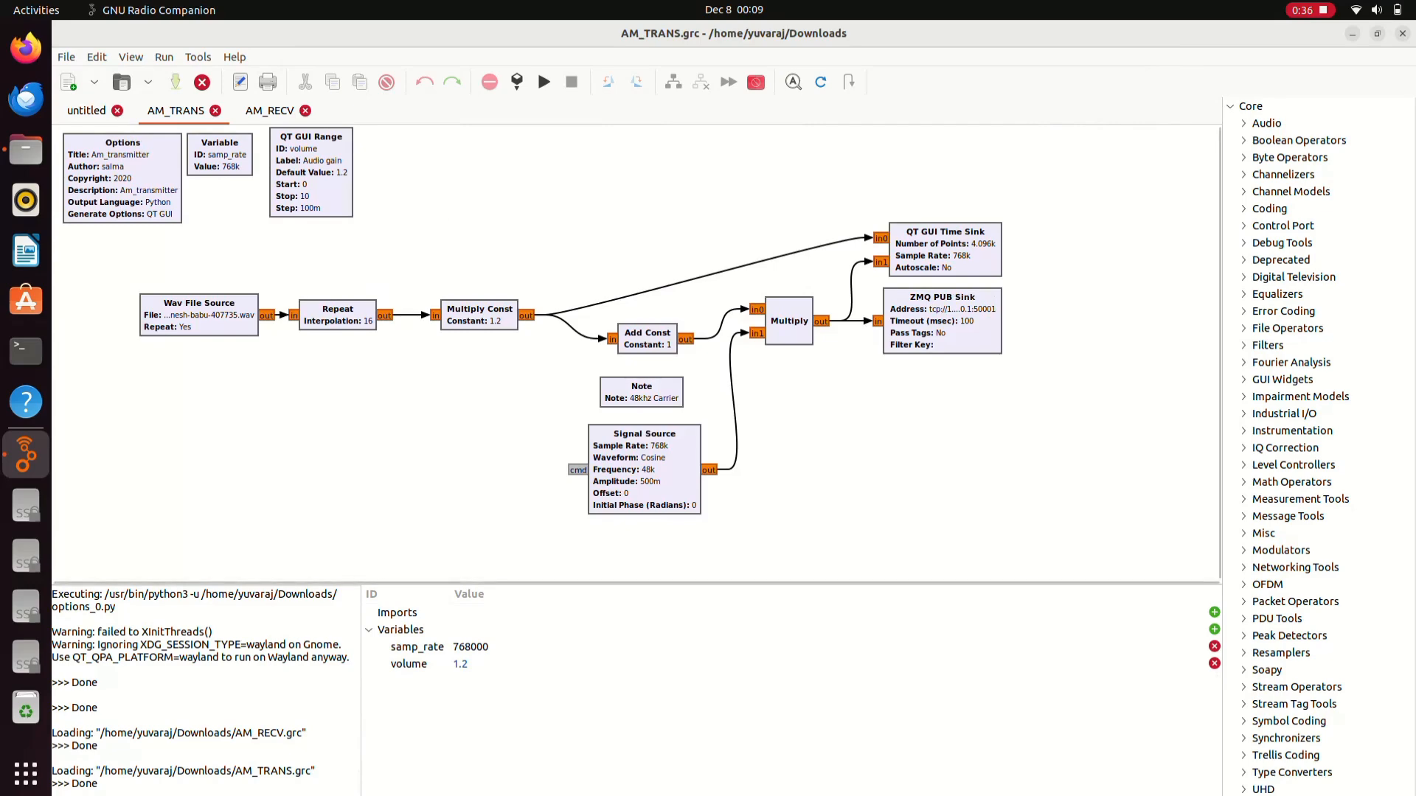
{"action": "left_click", "coordinate": [543, 82]}
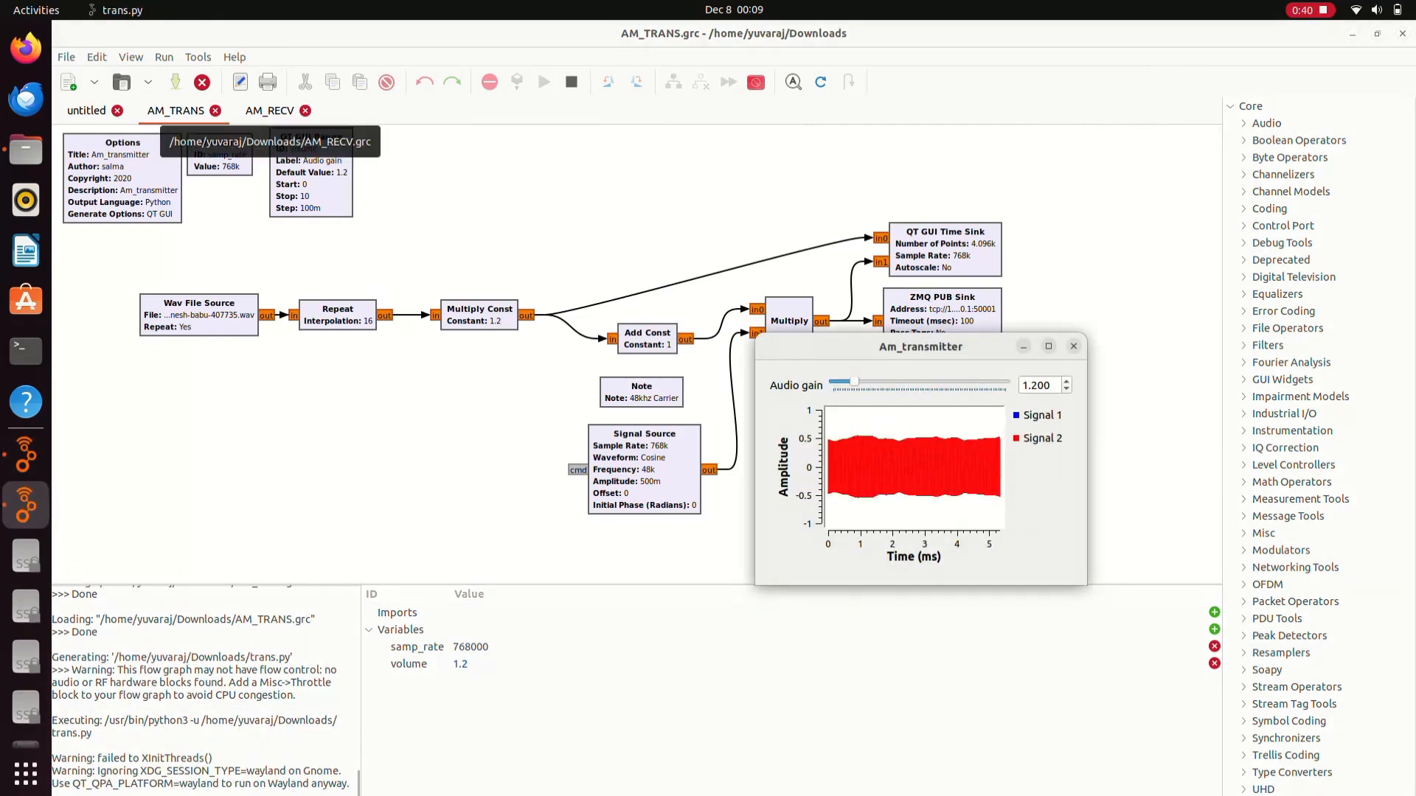
- Execute AM_RECV, then arrange the Am_transmitter and Am_receiver plot windows side by side
{"action": "left_click", "coordinate": [270, 110]}
{"action": "left_click", "coordinate": [543, 82]}
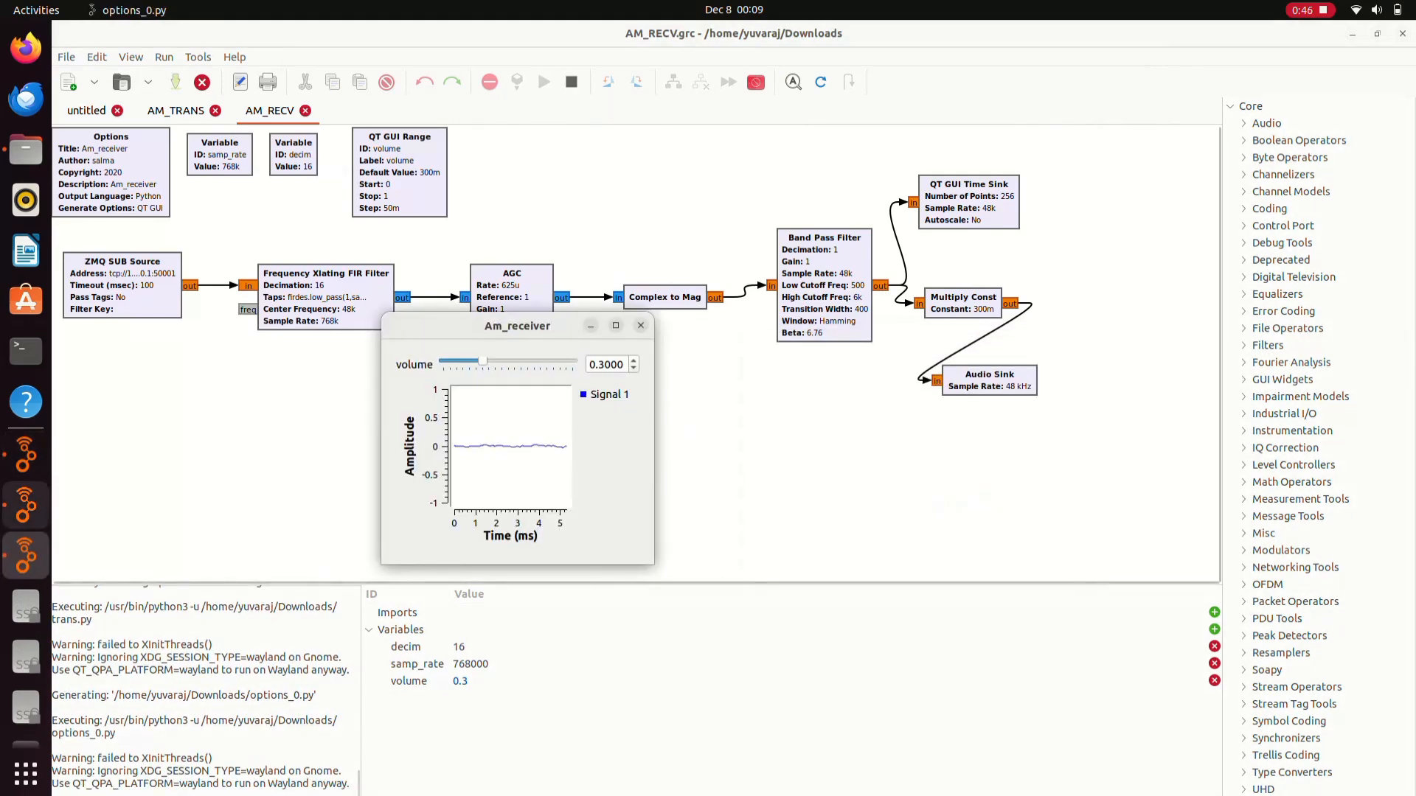
{"action": "left_click", "coordinate": [26, 505]}
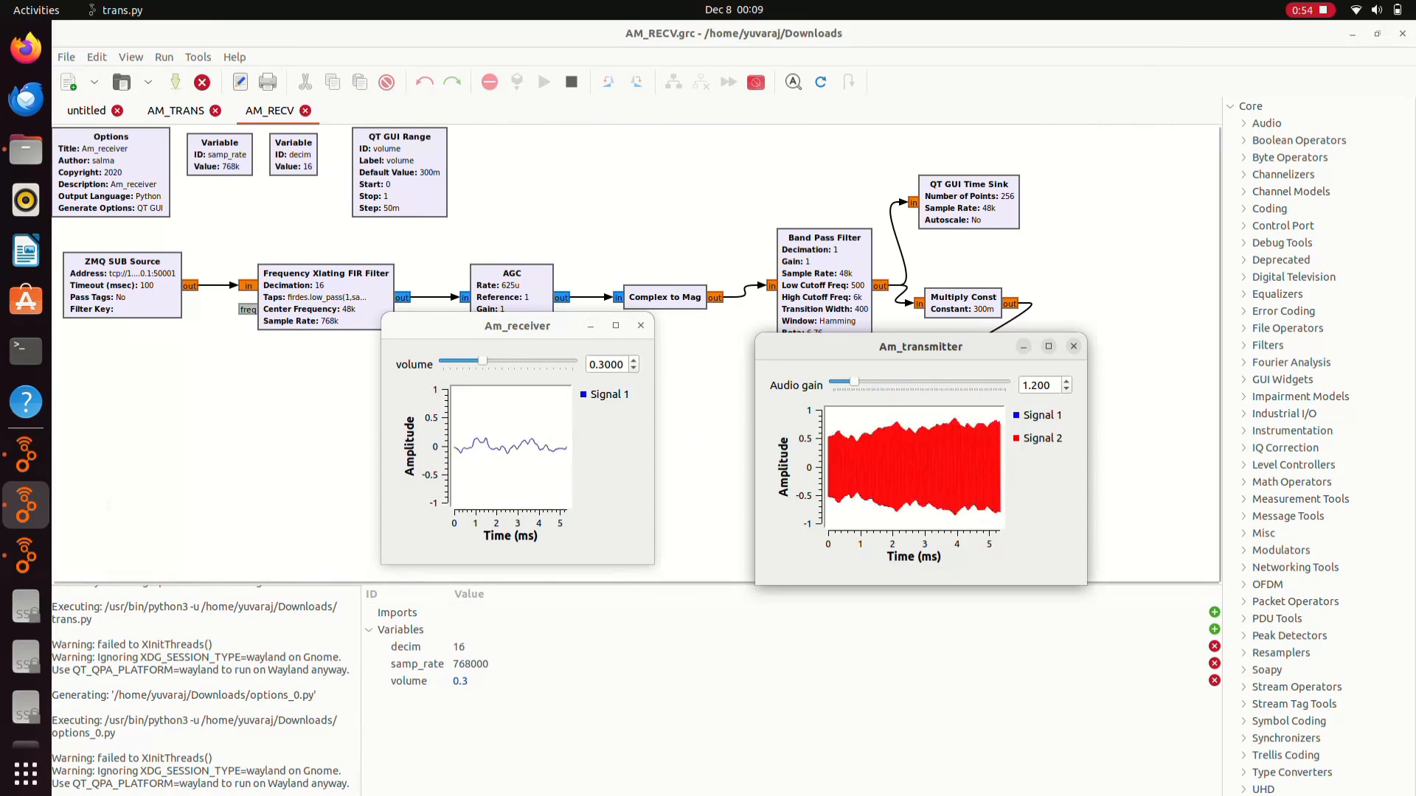
{"action": "left_click_drag", "start_coordinate": [920, 347], "coordinate": [255, 358]}
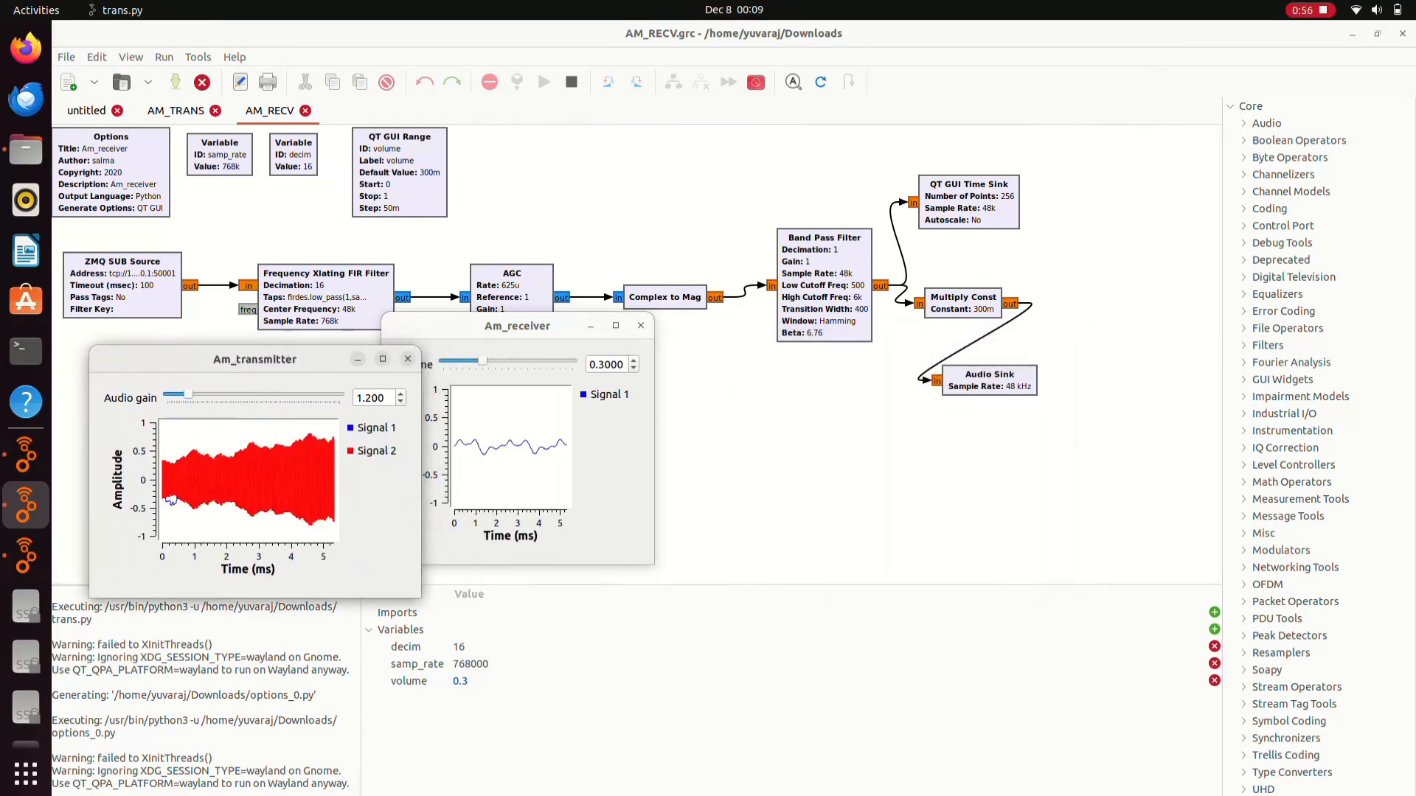
{"action": "left_click_drag", "start_coordinate": [517, 326], "coordinate": [988, 315]}
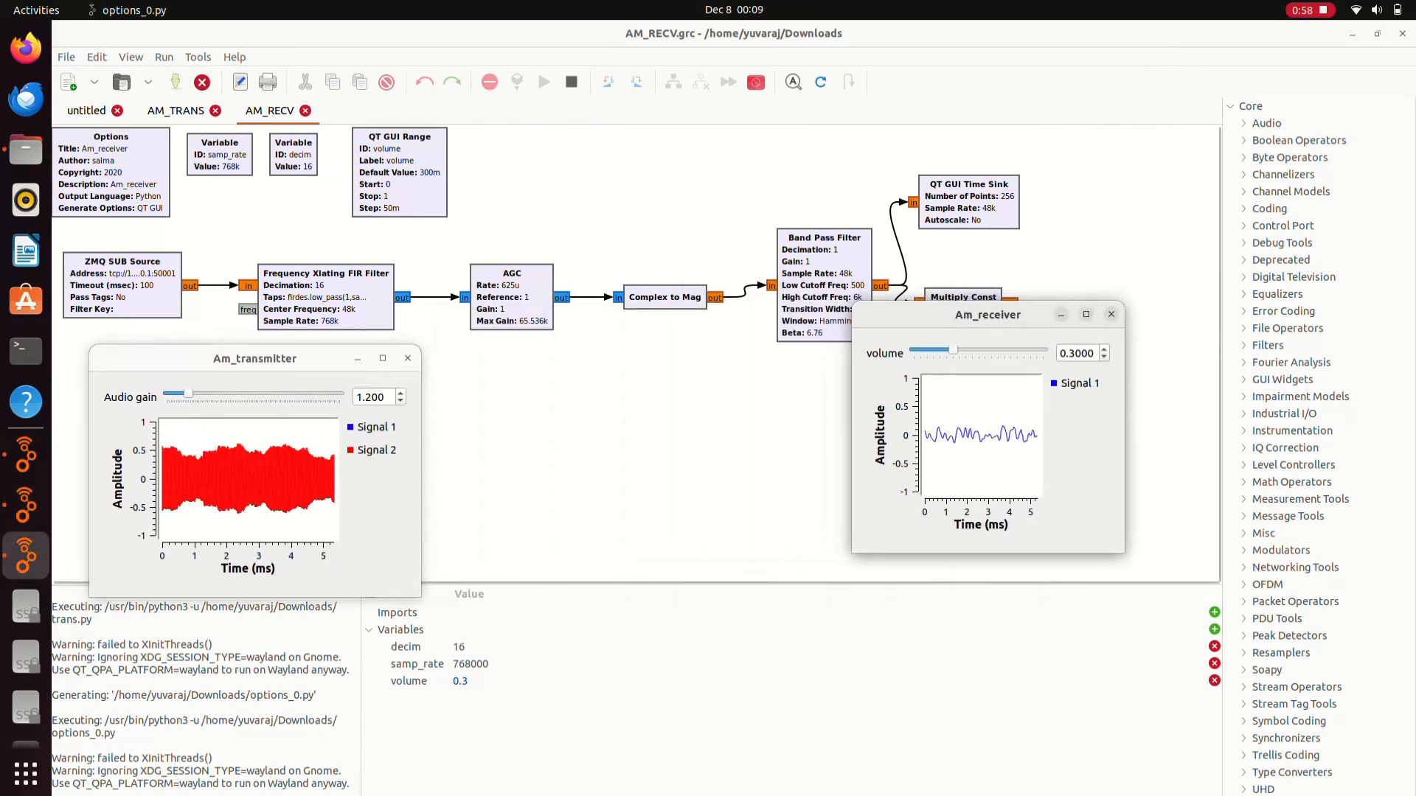
{"action": "left_click_drag", "start_coordinate": [255, 358], "coordinate": [531, 329]}
{"action": "left_click_drag", "start_coordinate": [988, 315], "coordinate": [908, 327]}
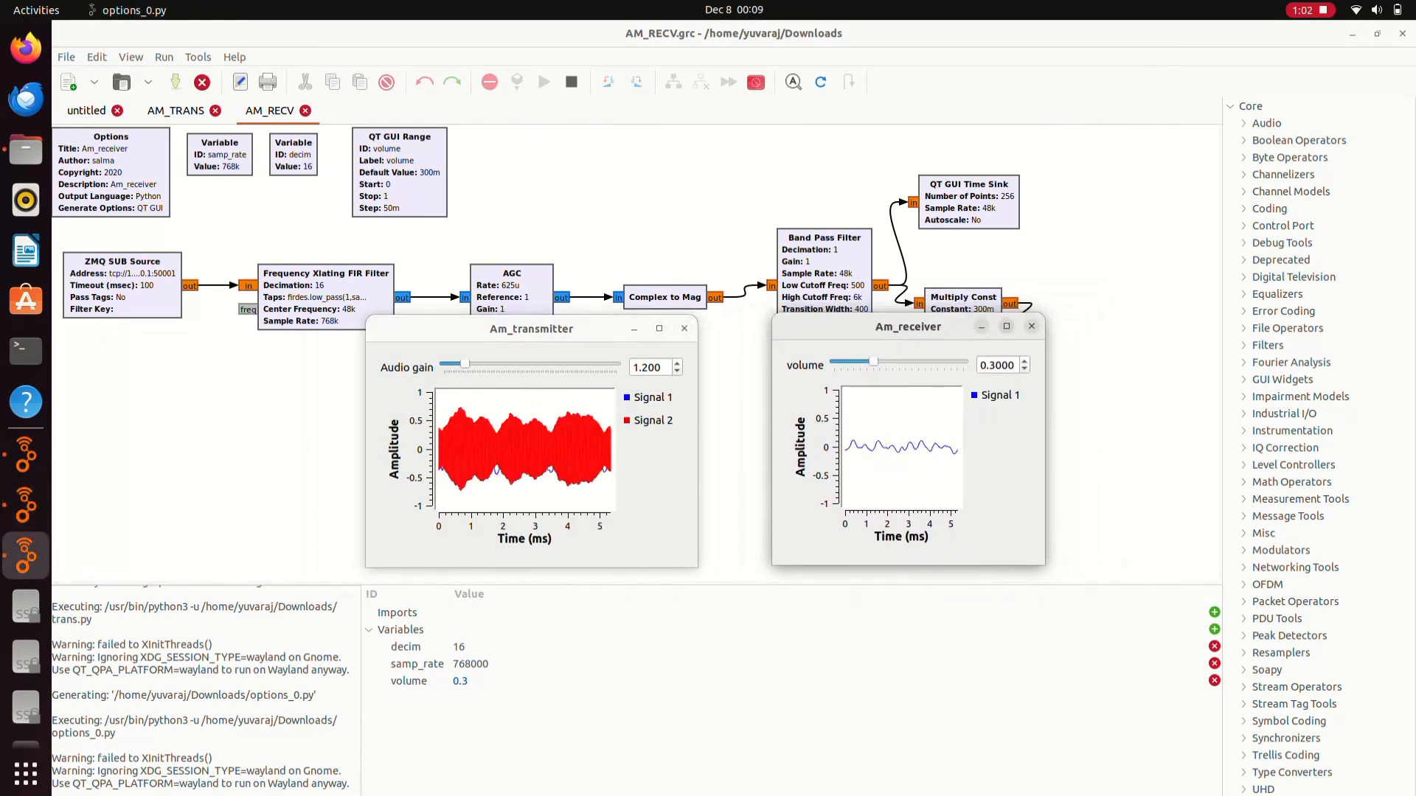